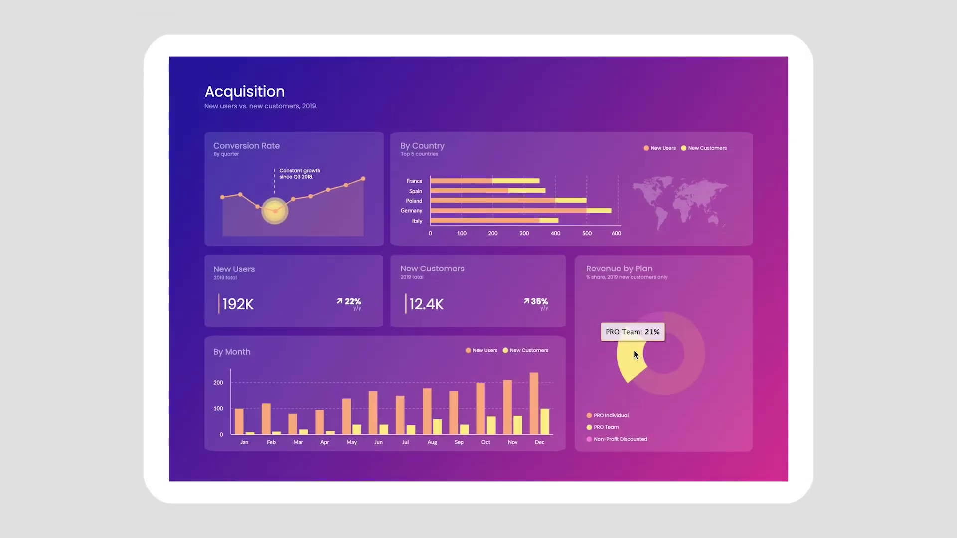
Step: Start a new blank report
mouse_move(647, 368)
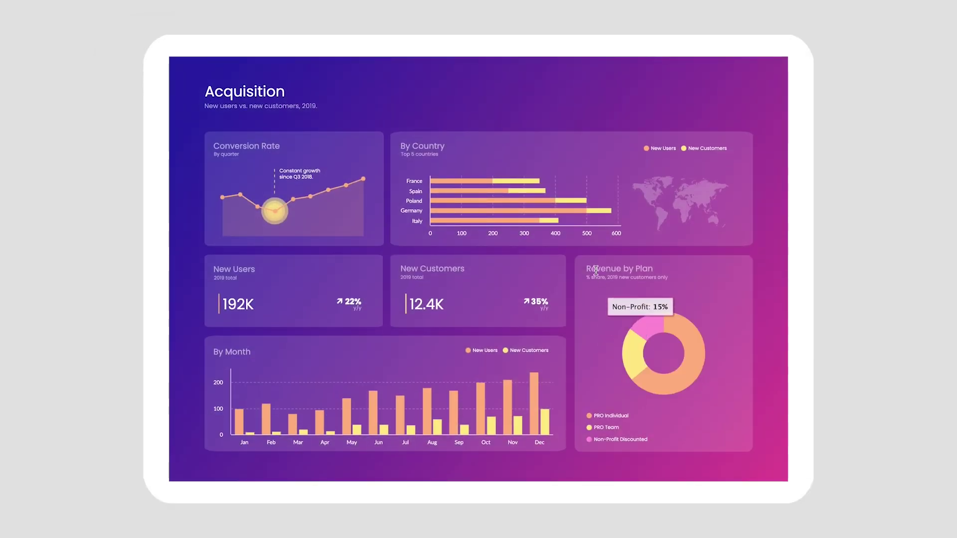
mouse_move(549, 225)
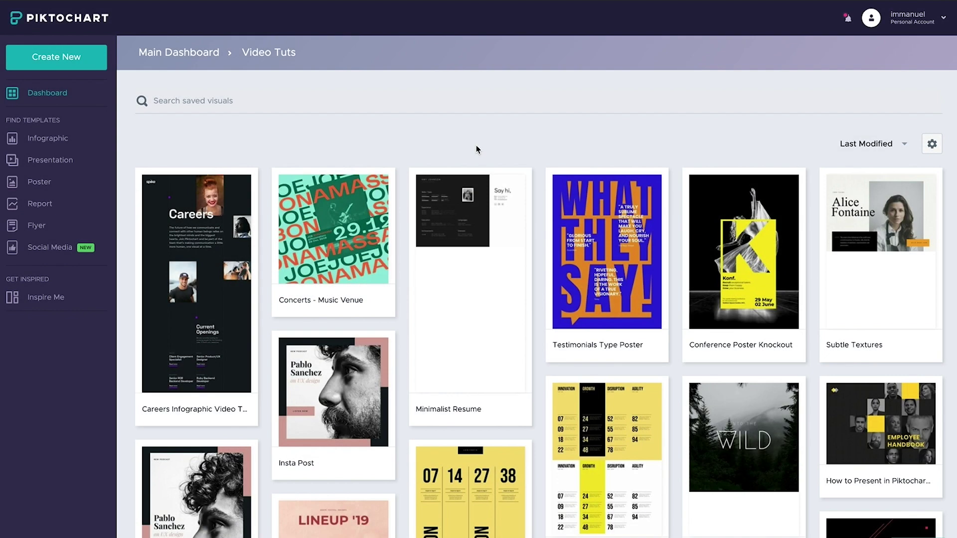
click(61, 59)
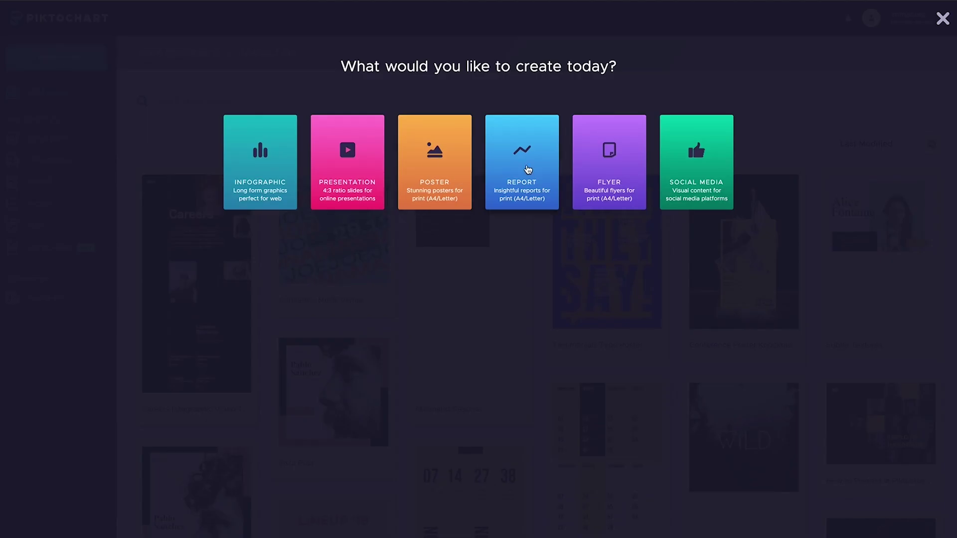
click(522, 200)
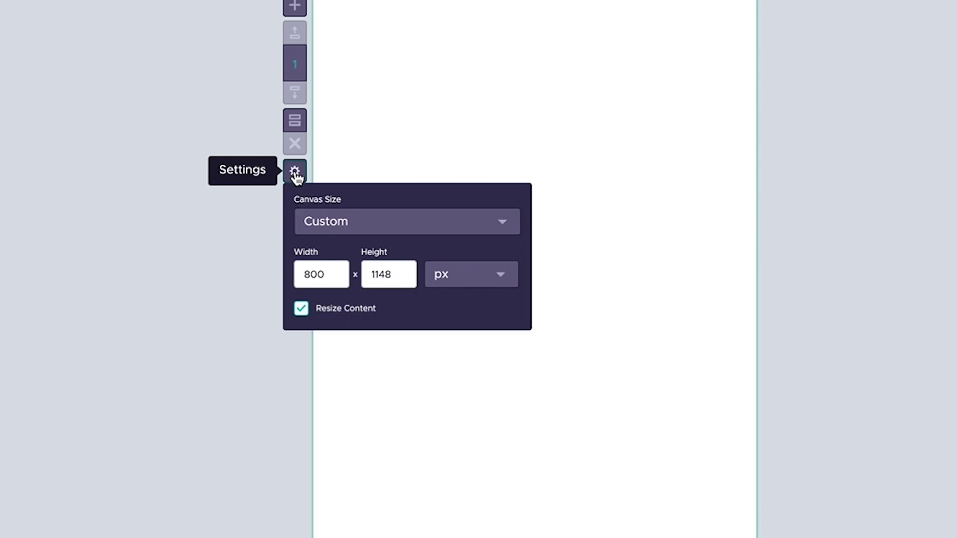
Step: Swap the canvas dimensions to a landscape 1148 × 800 px page
click(391, 272)
double_click(391, 271)
key(ctrl+c)
click(329, 274)
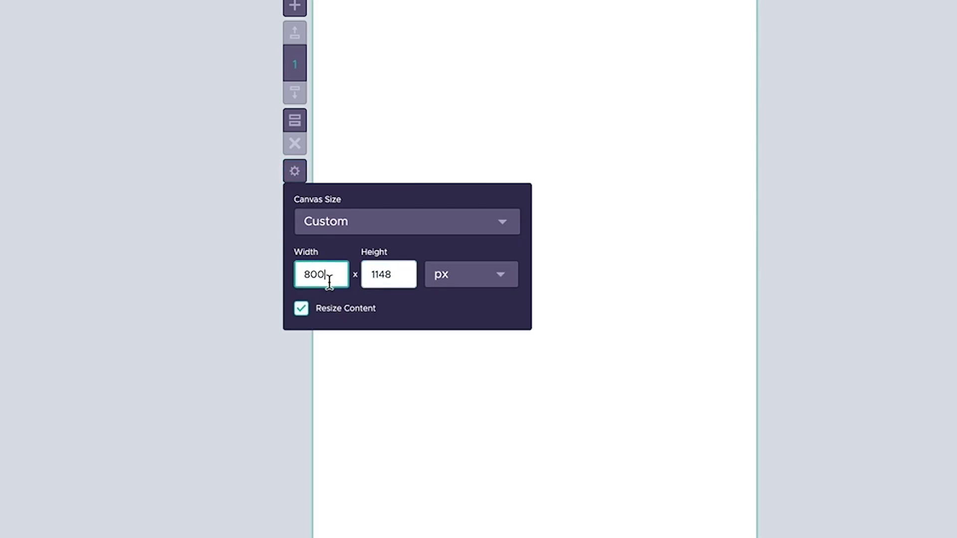
key(ctrl+a)
key(ctrl+v)
click(391, 275)
double_click(287, 275)
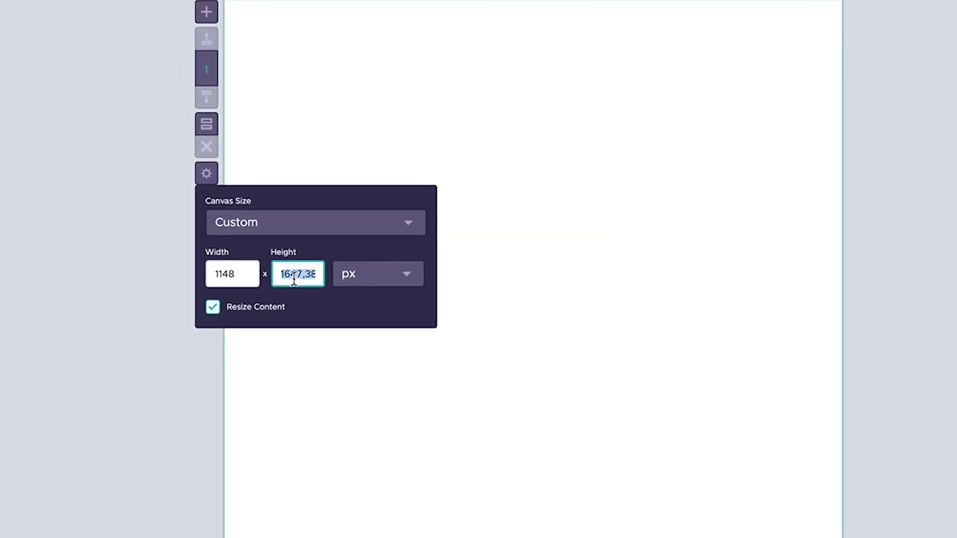
text(800)
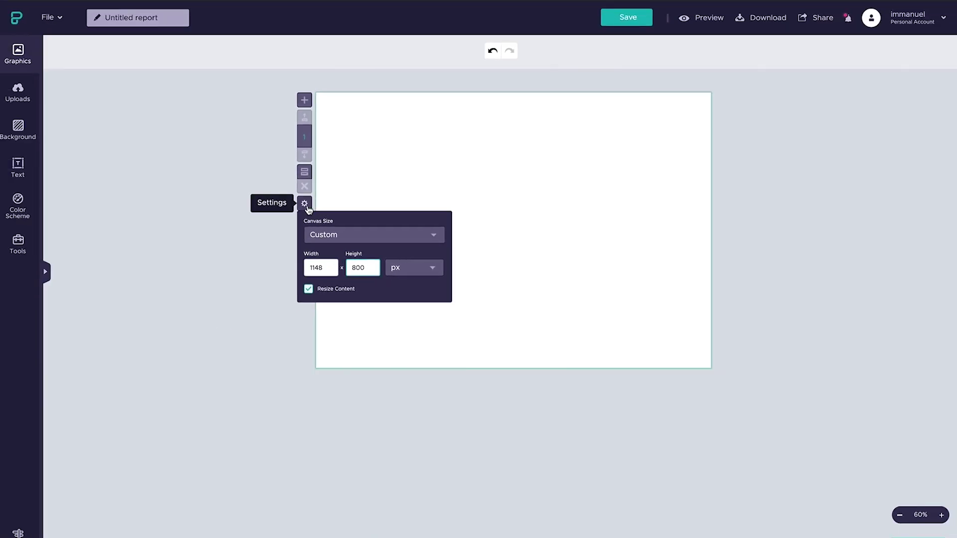
click(243, 185)
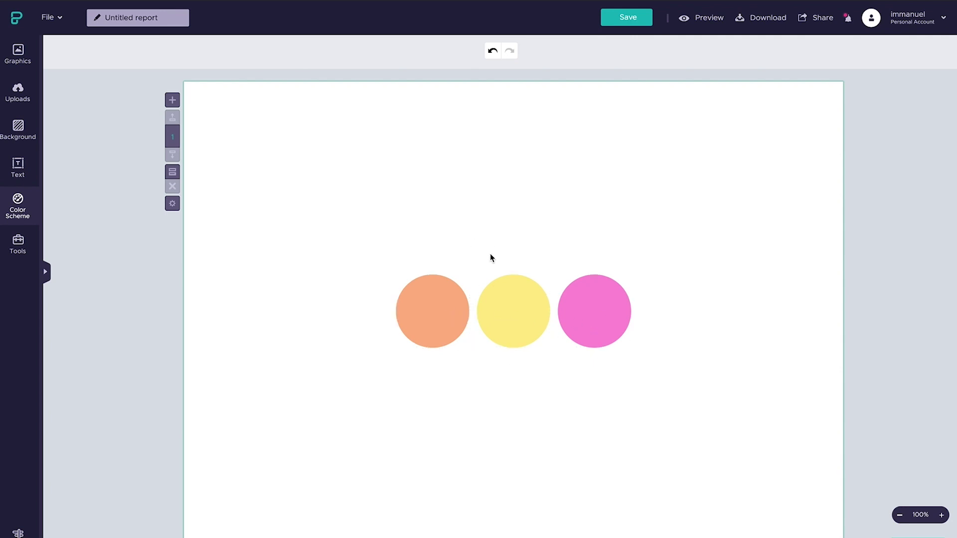
Step: Save the report and name a new colour scheme DASHBOARD
key(ctrl+s)
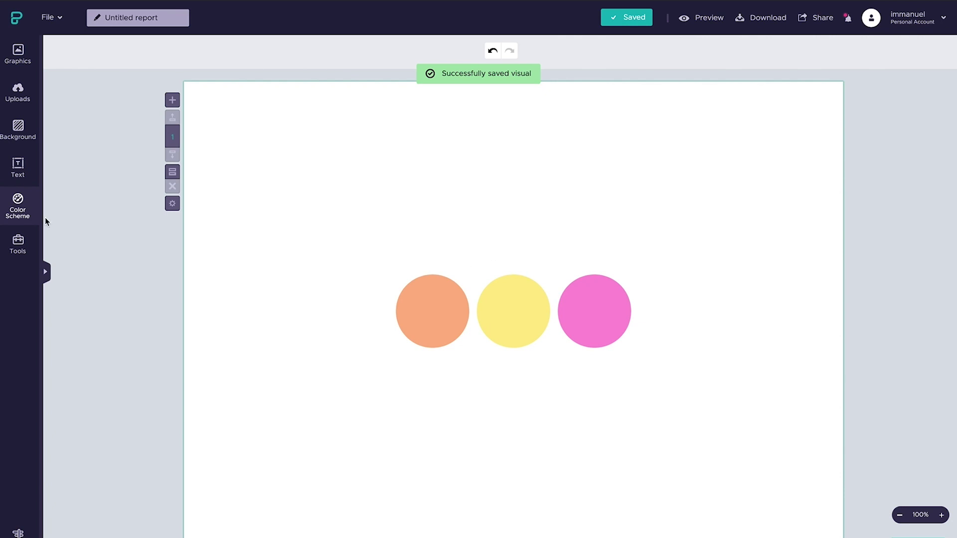
click(18, 204)
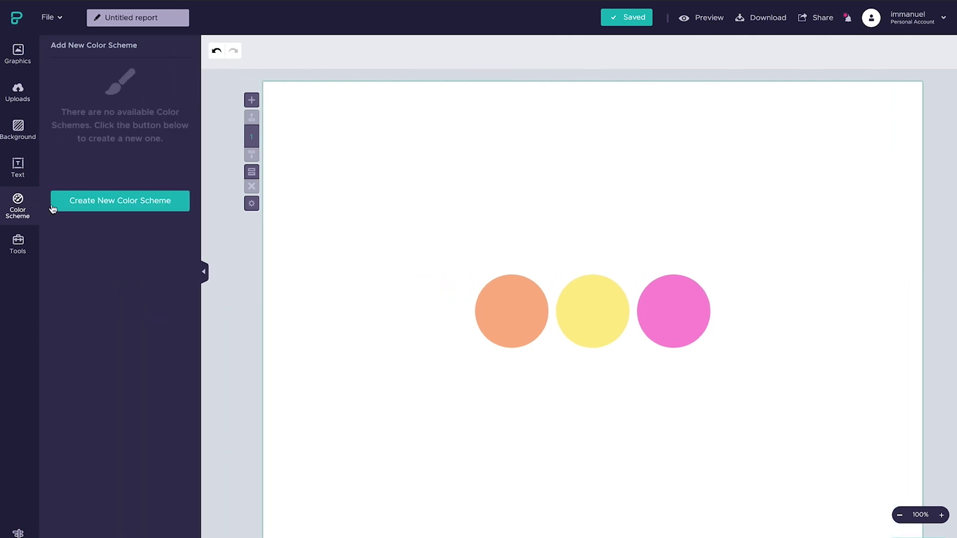
click(131, 197)
click(374, 98)
text(D)
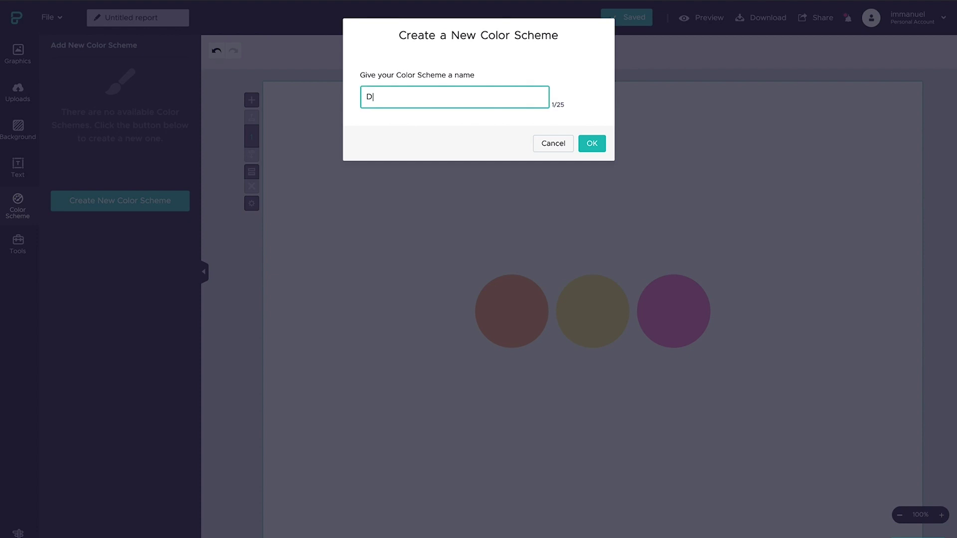
text(ASHBOARD)
key(Return)
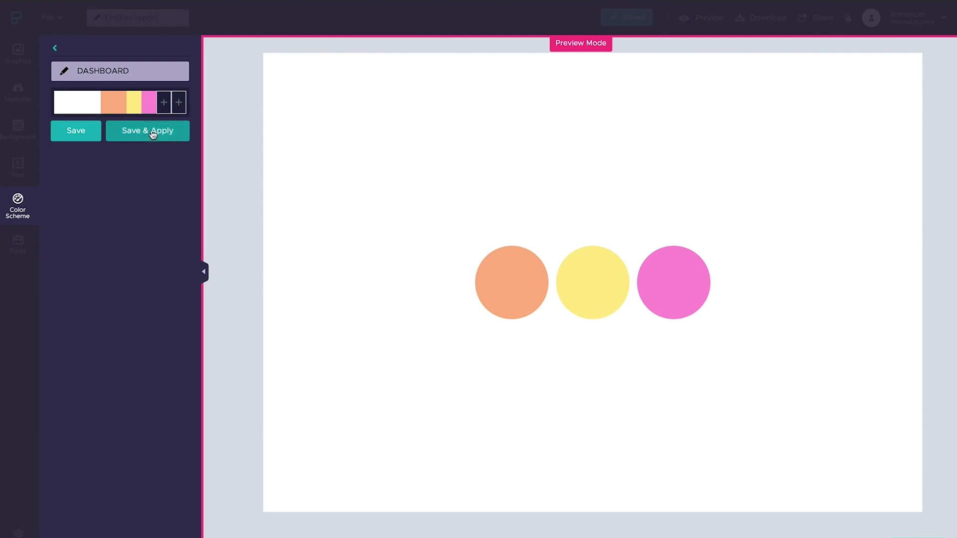
Step: Save and apply the DASHBOARD scheme, then check the orange circle's fill colour choices
click(153, 132)
click(520, 312)
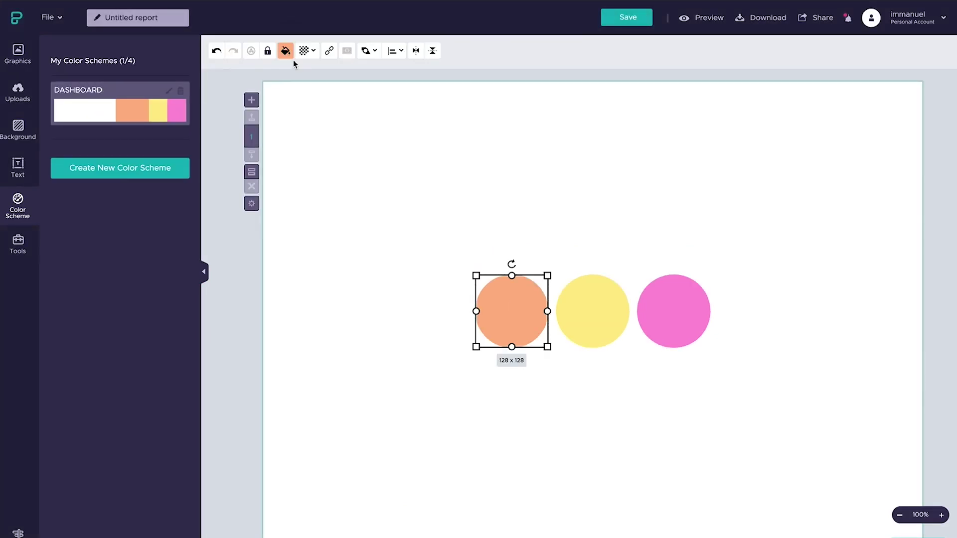
click(286, 51)
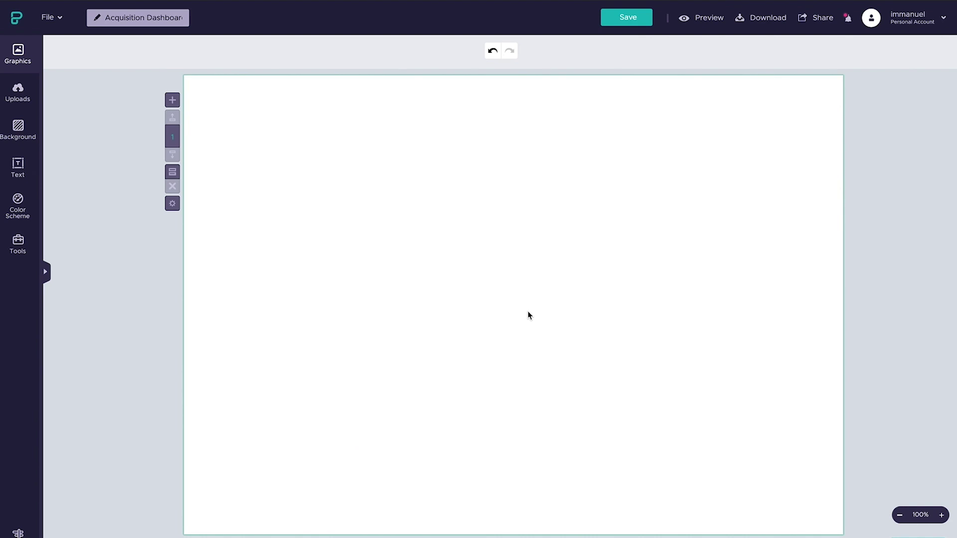
Step: Save, then search photos for 'gradient' and add the purple-pink gradient image
key(ctrl+s)
click(22, 59)
click(80, 110)
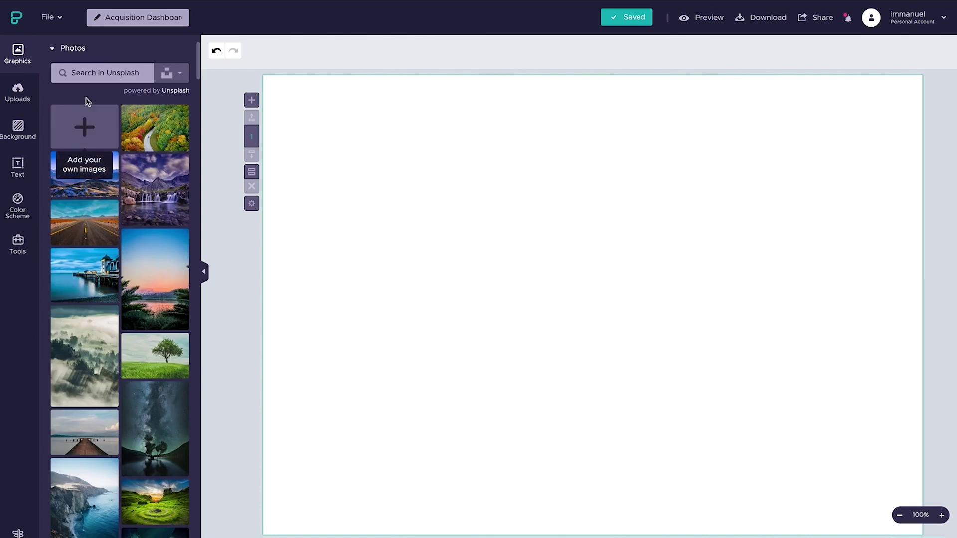
click(98, 74)
text(gradient)
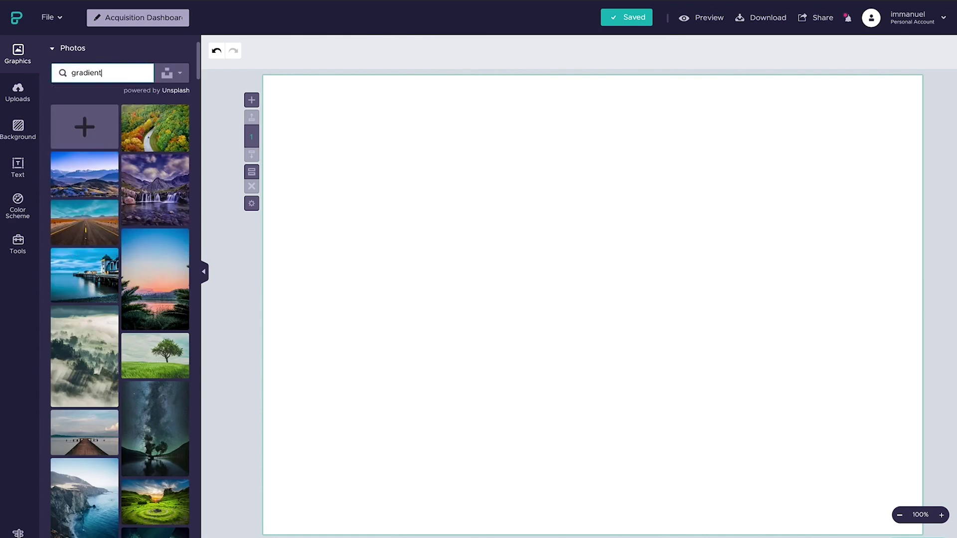
key(Return)
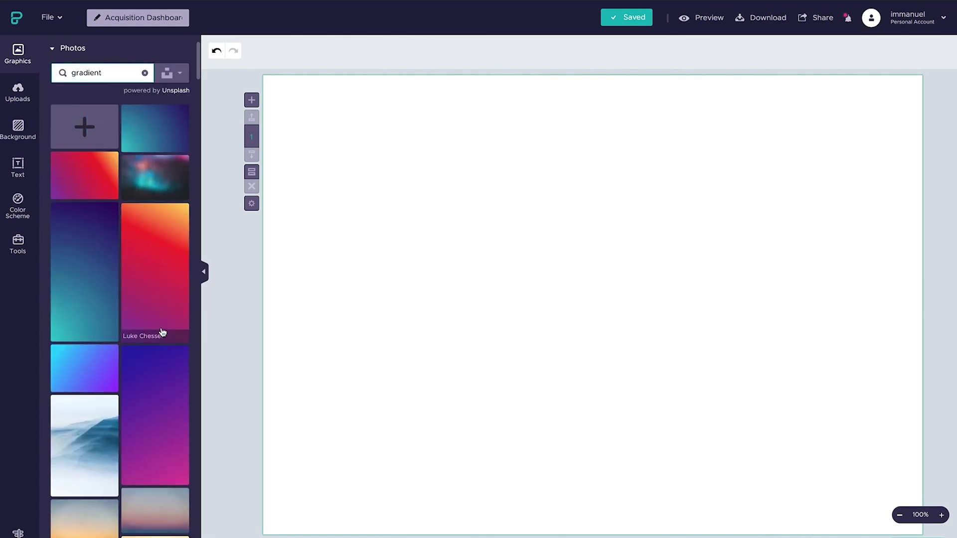
click(158, 343)
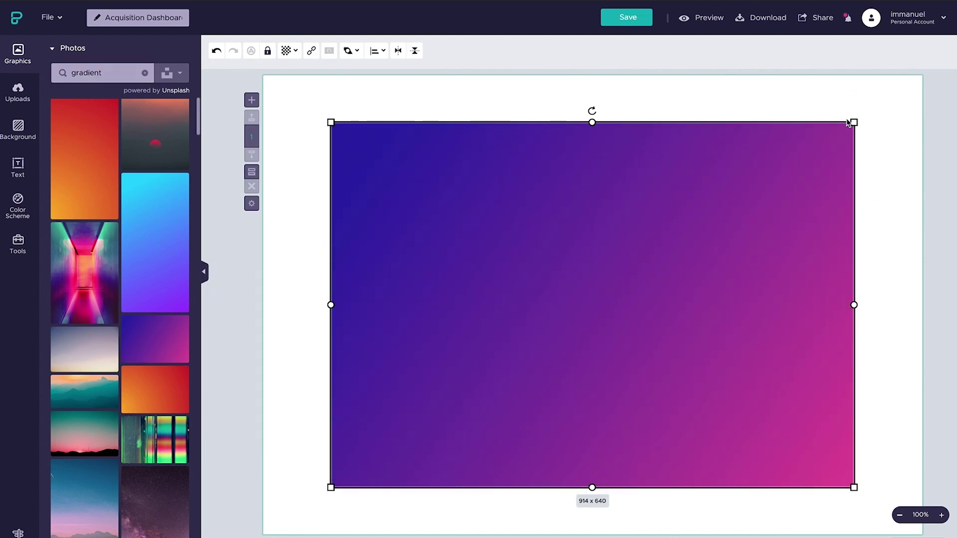
Step: Stretch the gradient image to fill the canvas, centre it both ways and lock it
drag(868, 112, 895, 96)
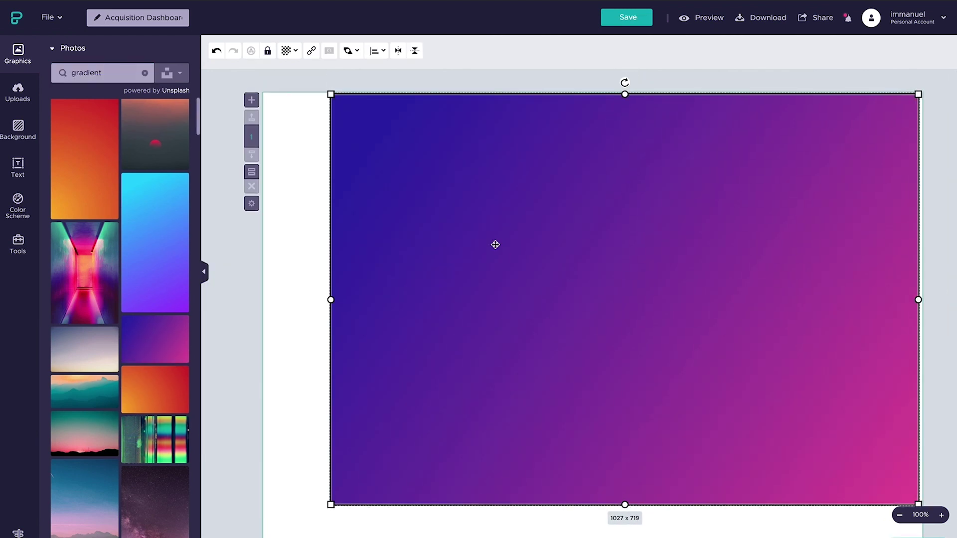
drag(331, 504, 258, 537)
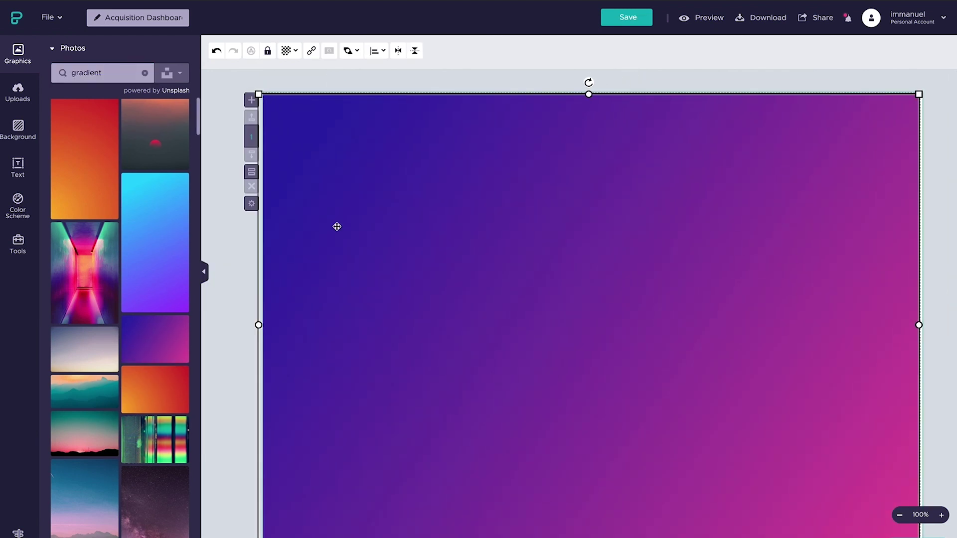
click(355, 50)
click(374, 51)
click(364, 70)
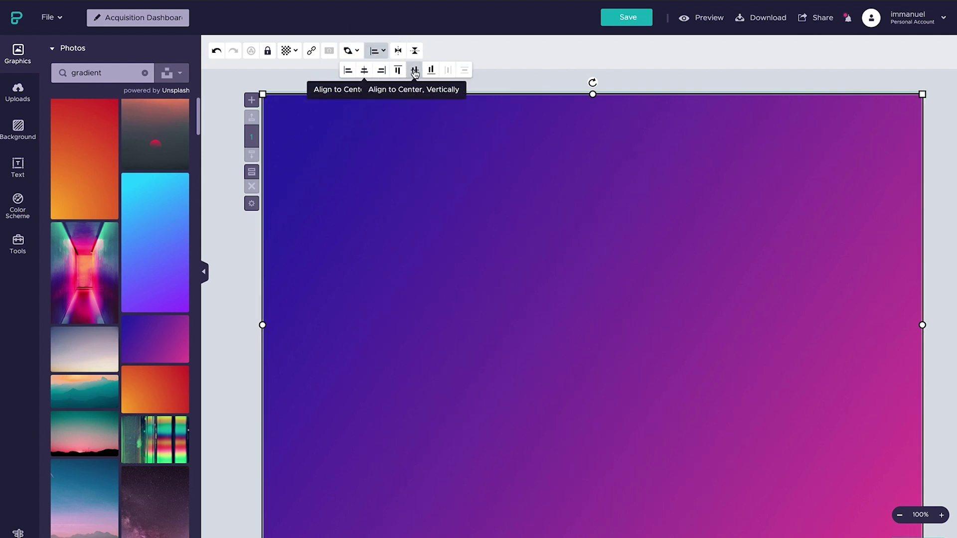
click(414, 71)
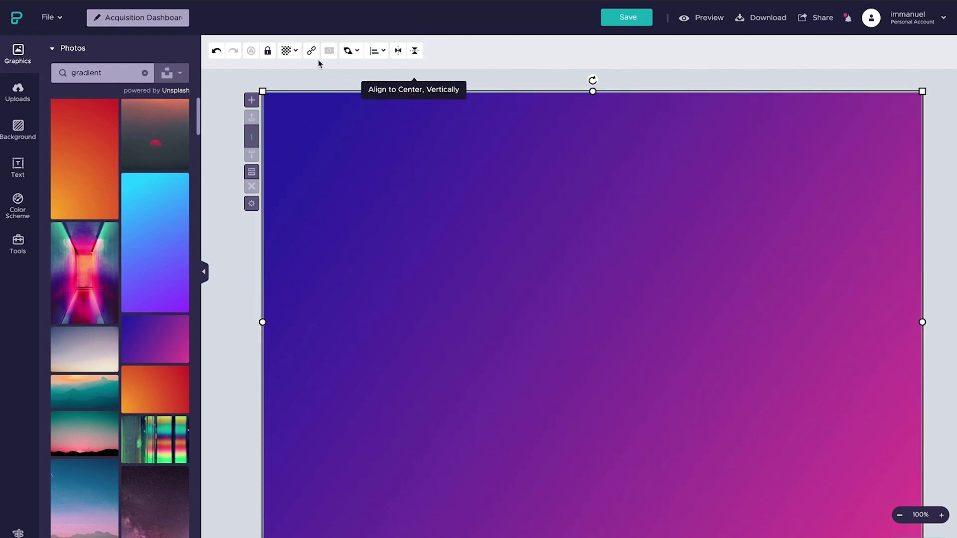
click(267, 51)
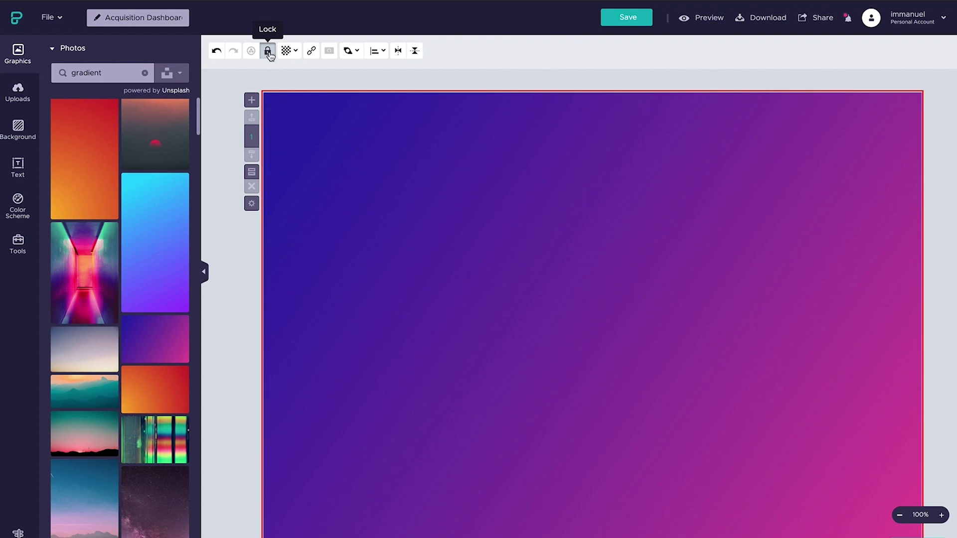
mouse_move(156, 273)
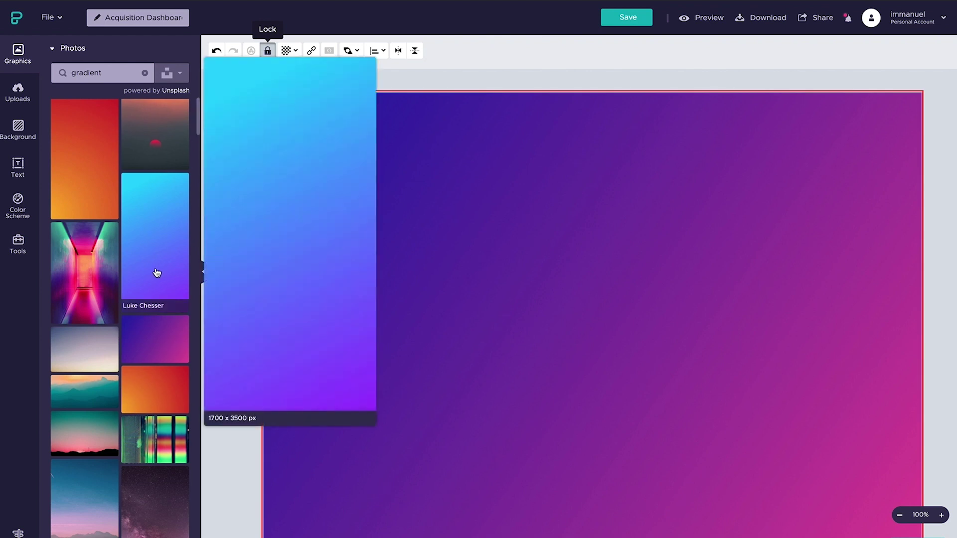
scroll(156, 272, up, 3)
scroll(156, 272, up, 5)
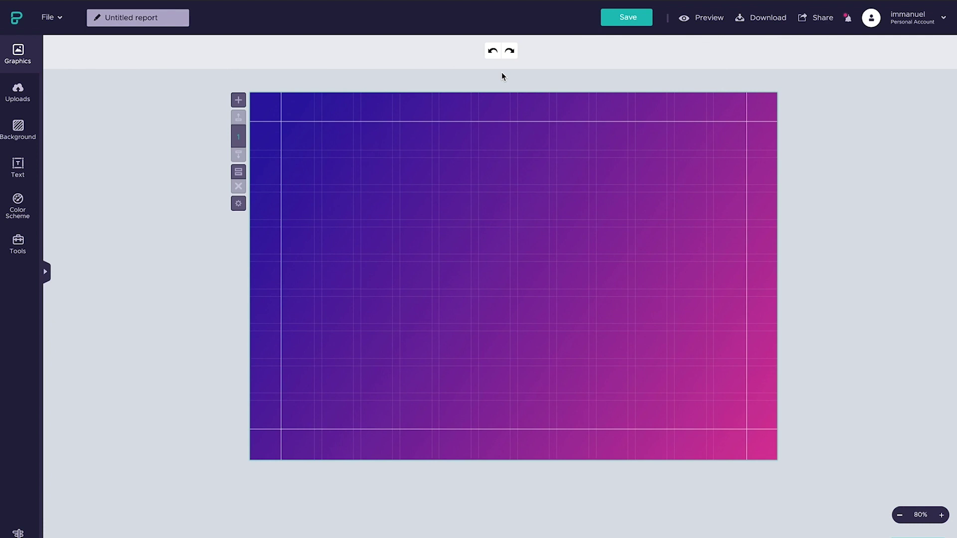
Step: Save the report with the guide grid over the gradient background
key(ctrl+s)
Step: Search the shape library for 'round square' and add the shape to the page
click(19, 55)
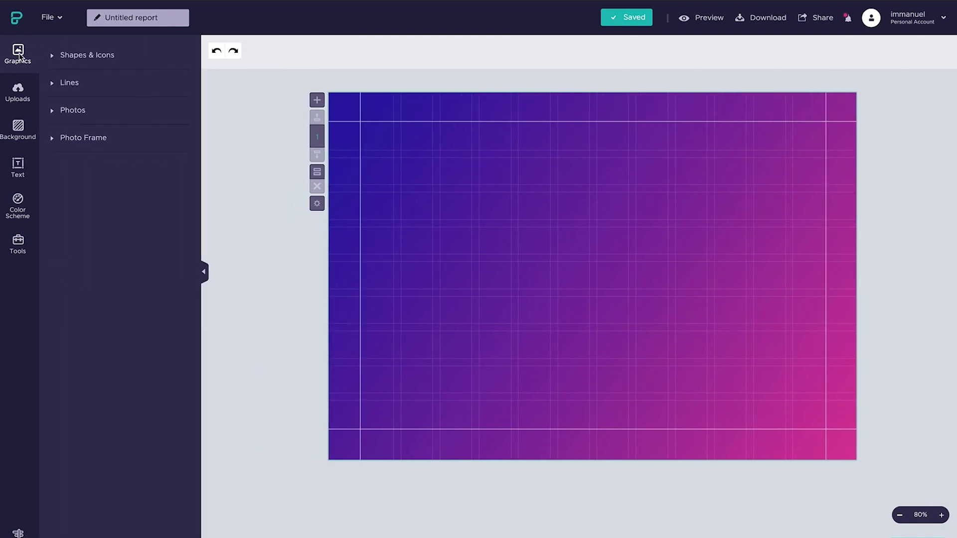
click(87, 55)
click(99, 77)
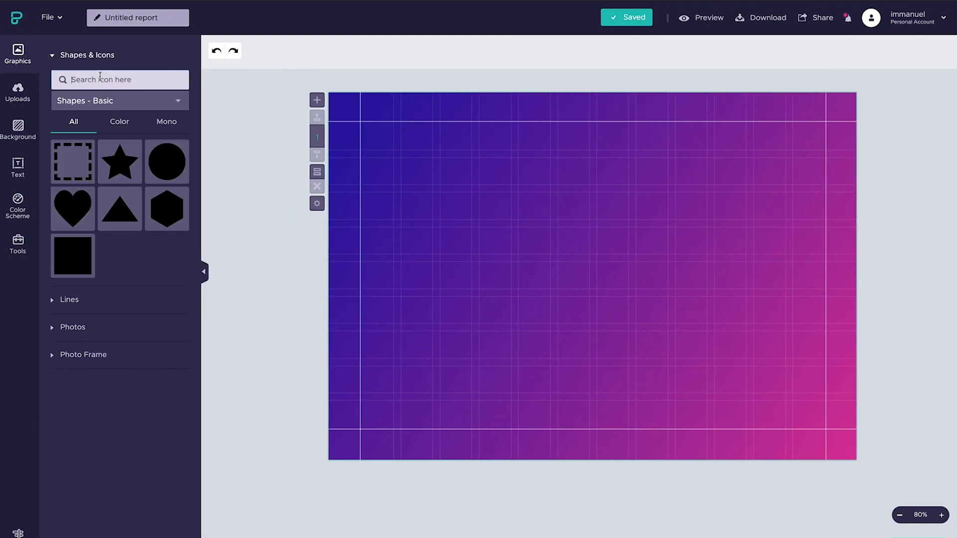
text(round square)
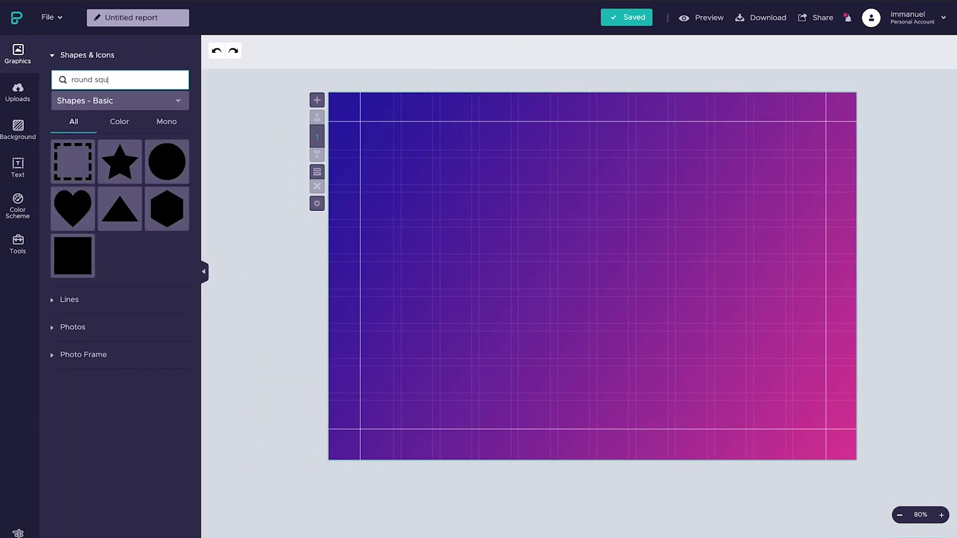
key(Return)
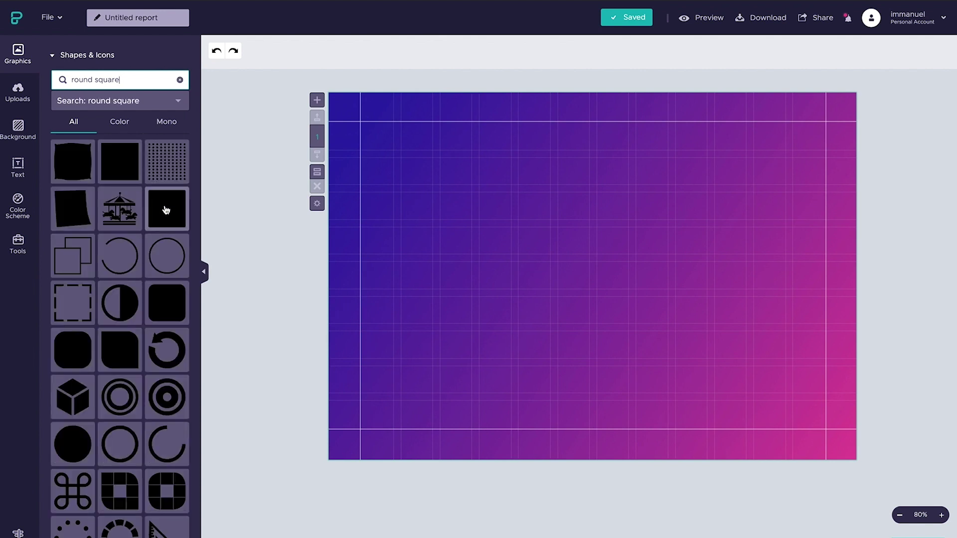
click(166, 210)
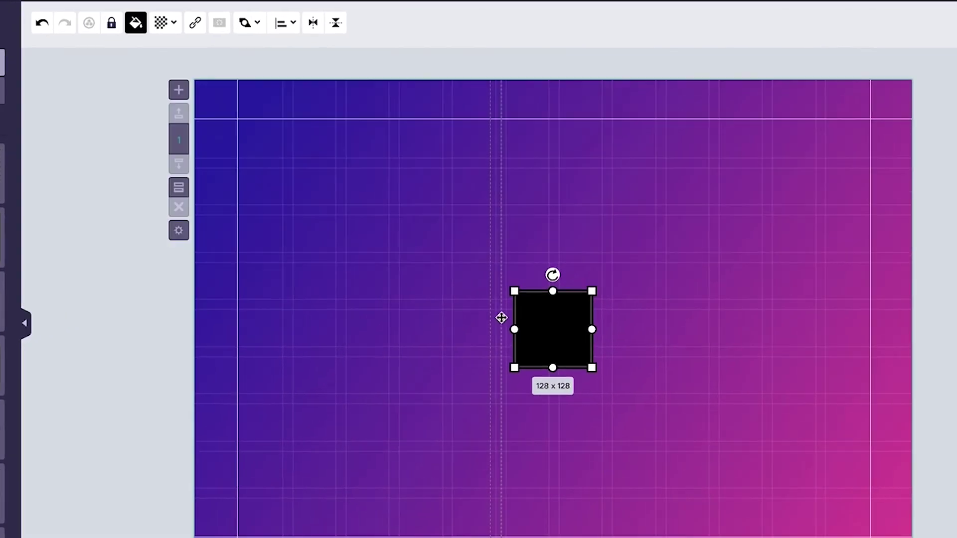
Step: Make the square white at about 13% opacity and resize it to 330 × 211 in the upper left
click(111, 18)
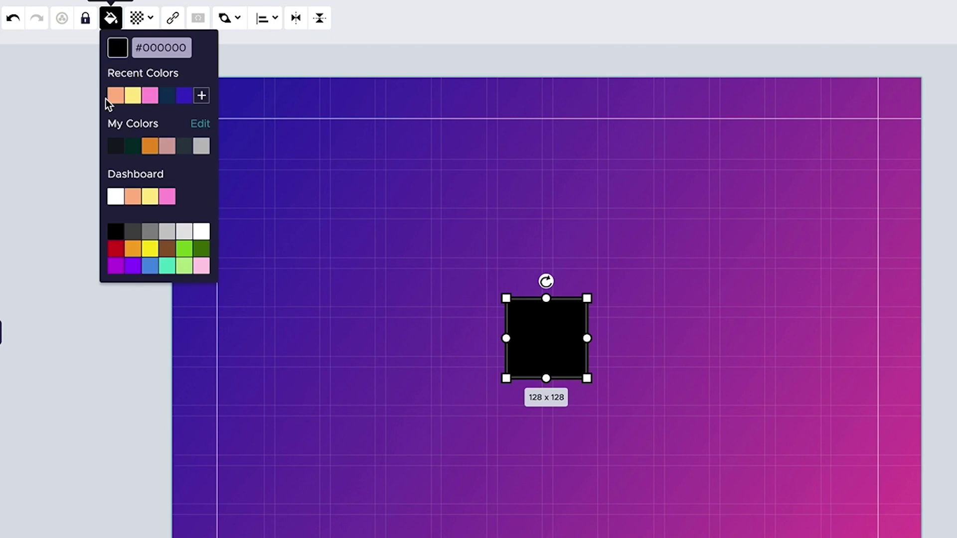
click(115, 196)
click(142, 20)
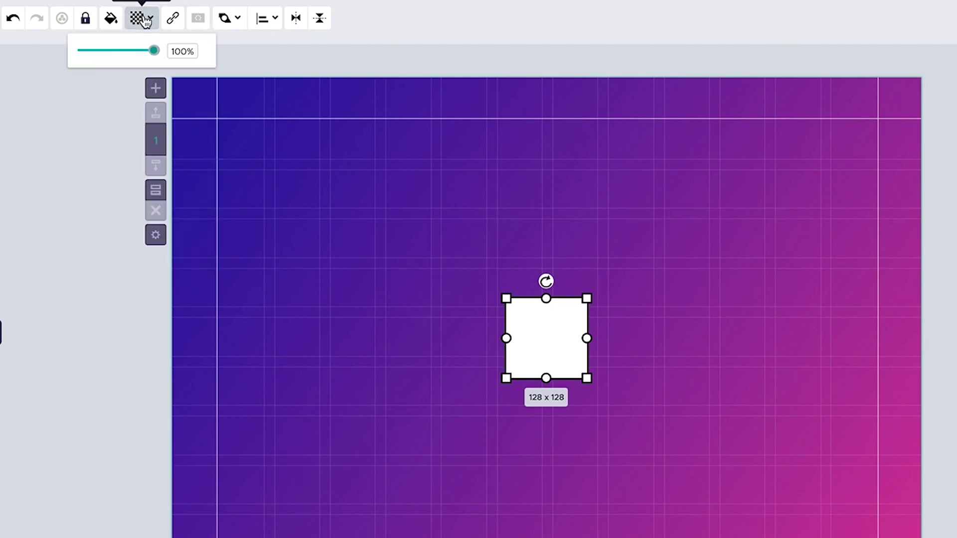
drag(154, 50, 92, 59)
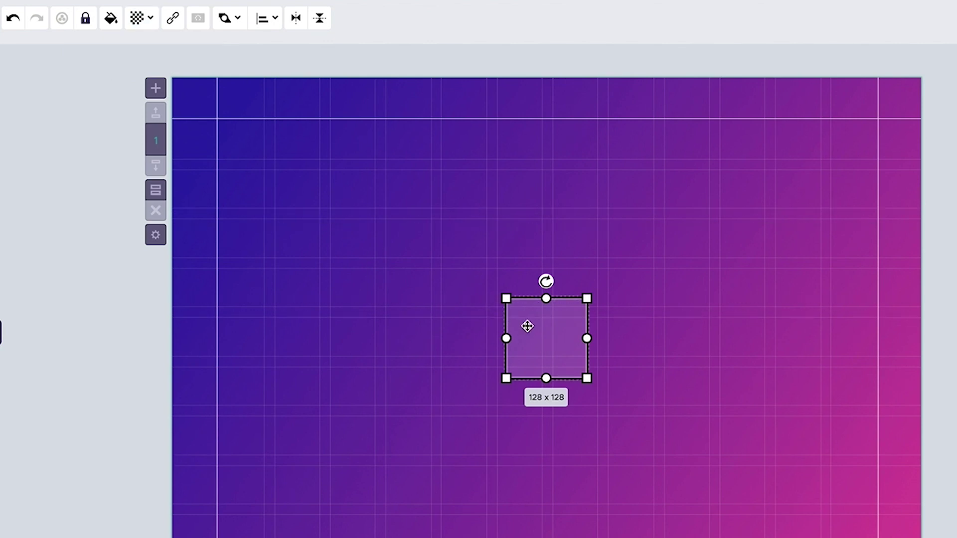
drag(519, 320, 241, 199)
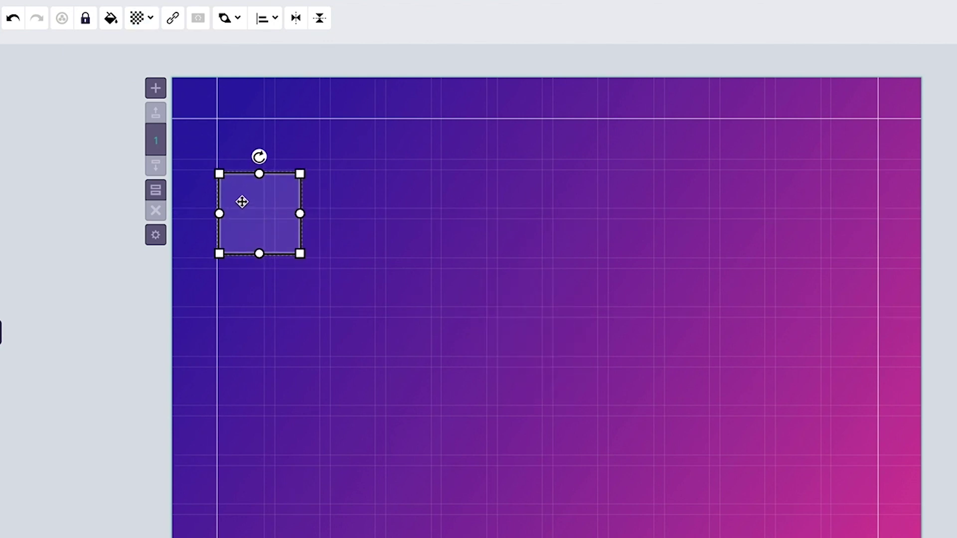
drag(300, 254, 432, 306)
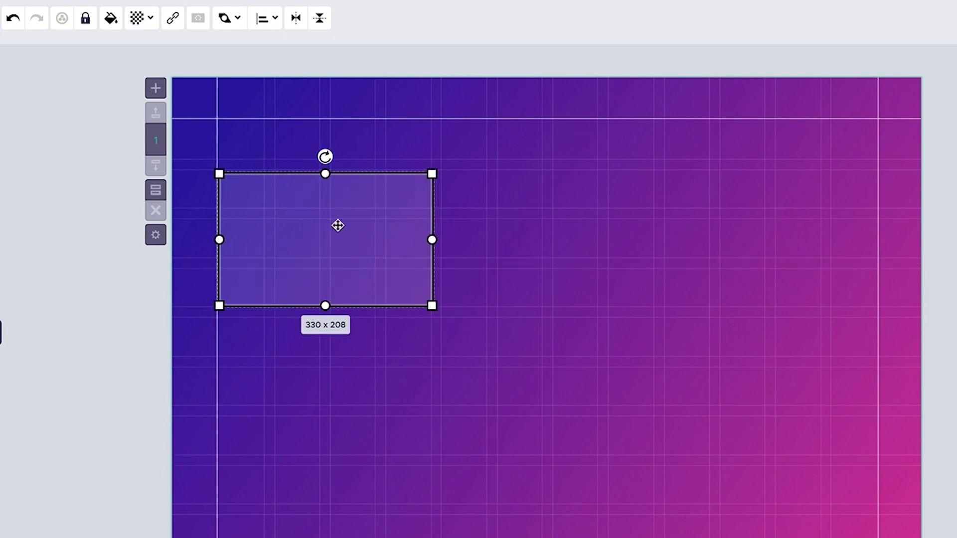
drag(324, 173, 324, 170)
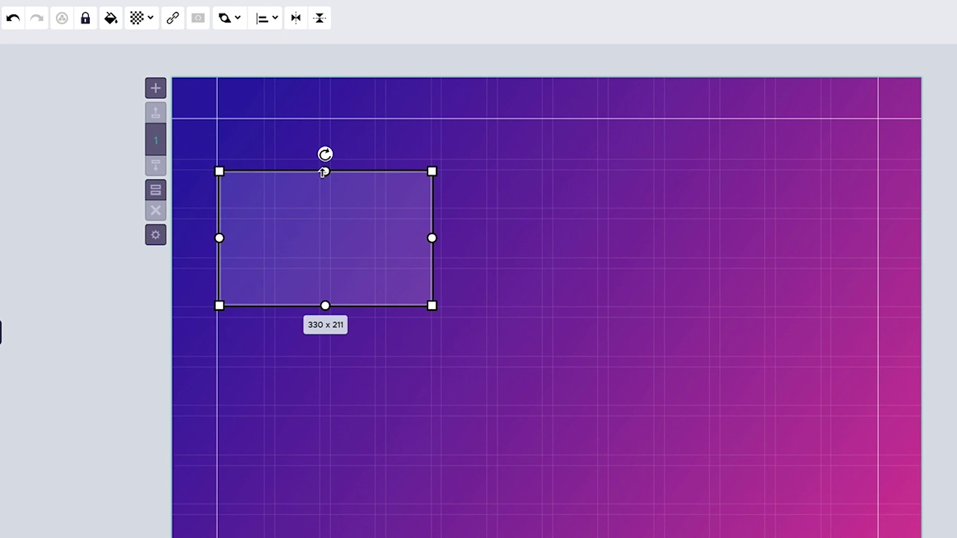
click(371, 338)
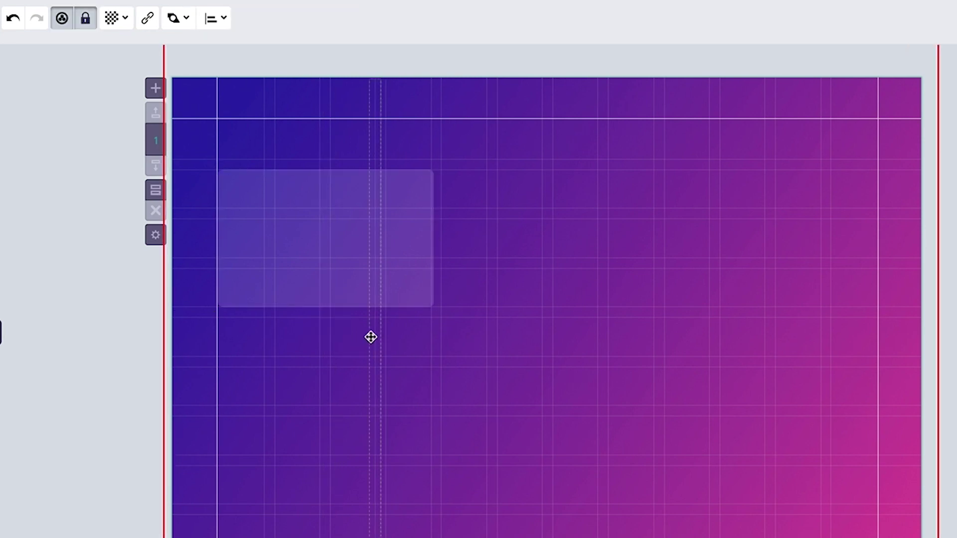
Step: Paste the Conversion Rate / By quarter heading into the card's top-left corner
key(ctrl+v)
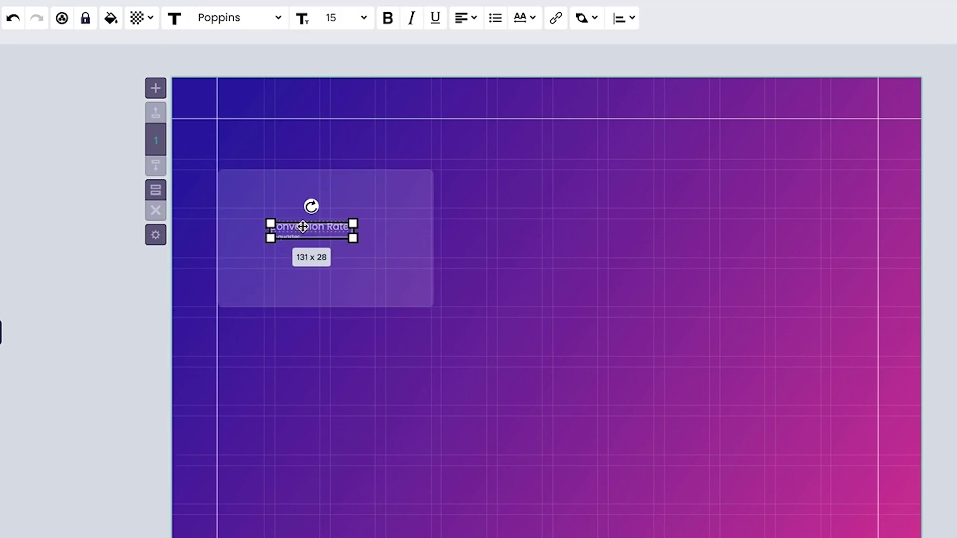
drag(302, 226, 260, 187)
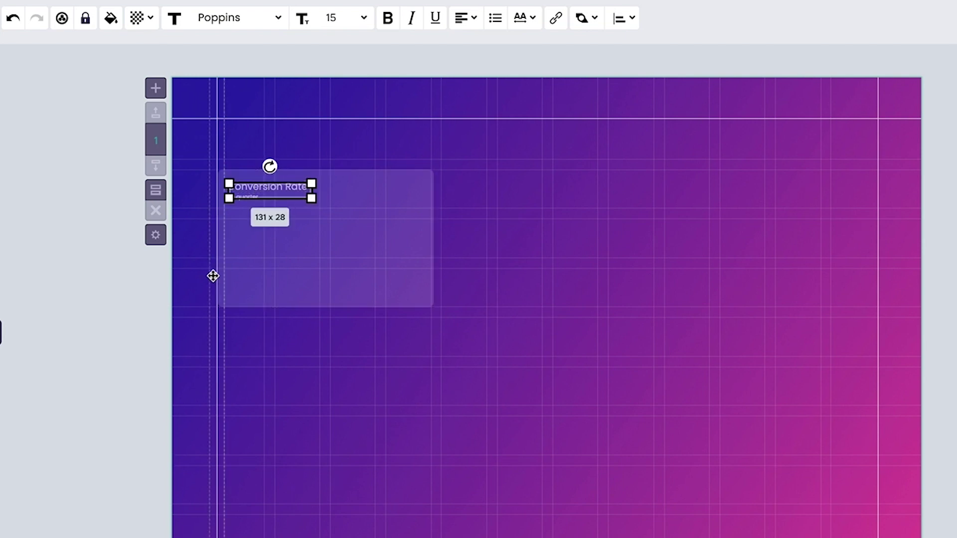
click(255, 248)
click(270, 187)
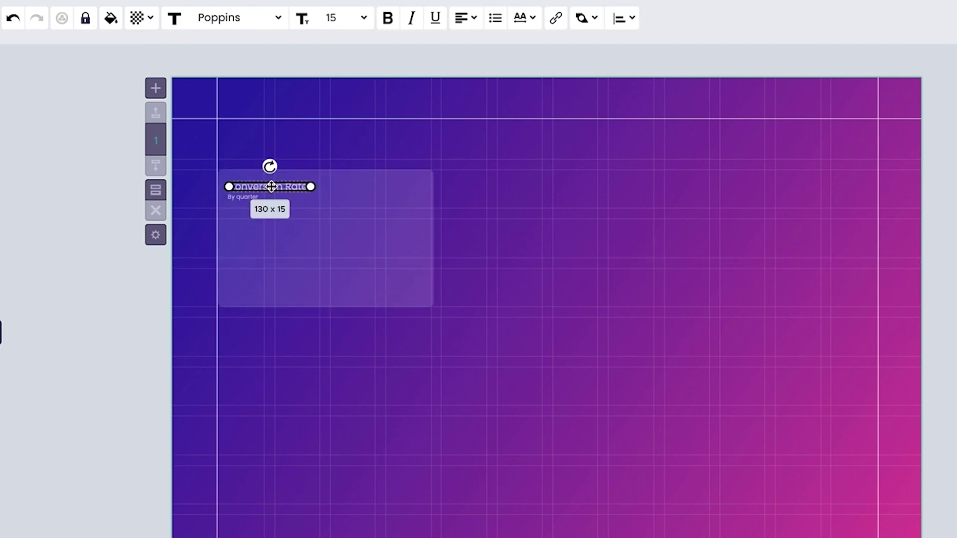
click(244, 18)
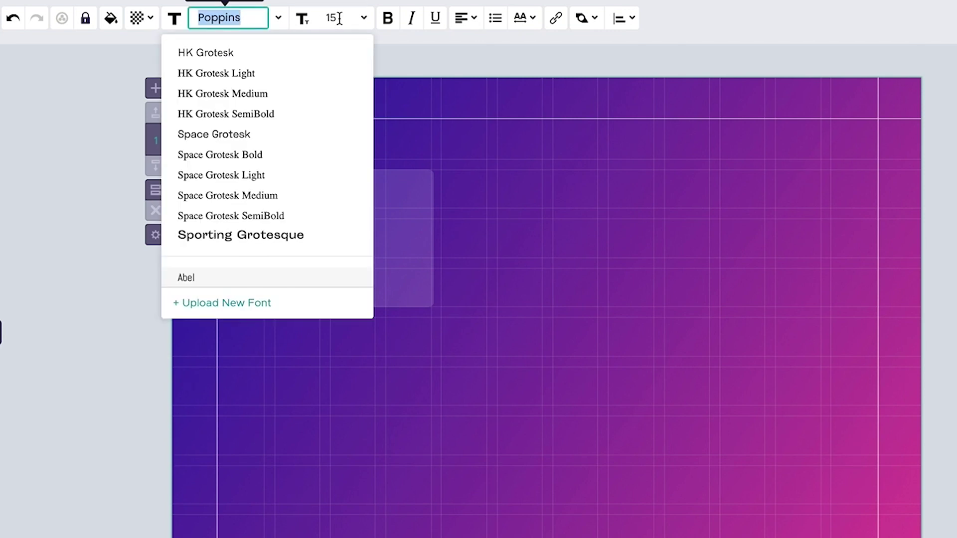
click(149, 19)
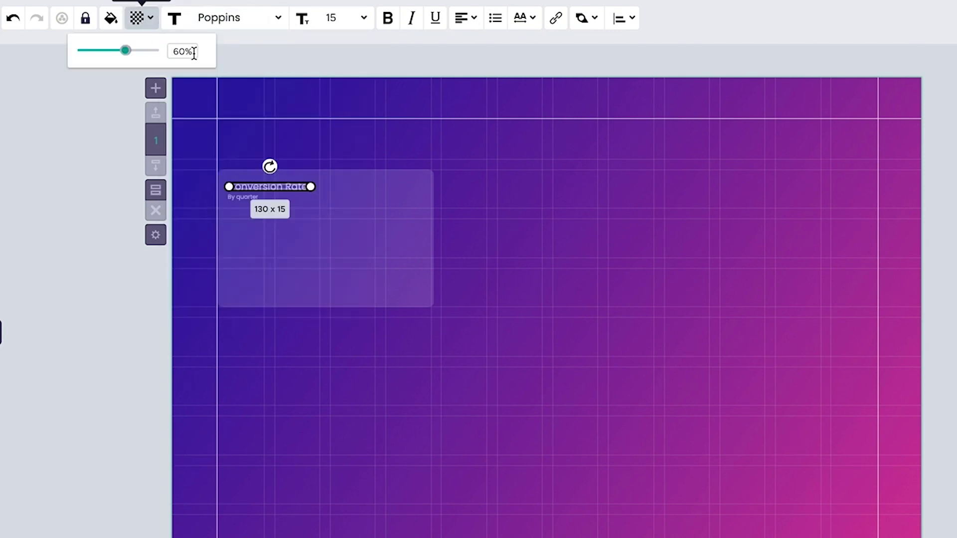
click(168, 360)
Step: Duplicate the card with its text and place the copy beside the original
click(361, 333)
drag(360, 332, 230, 156)
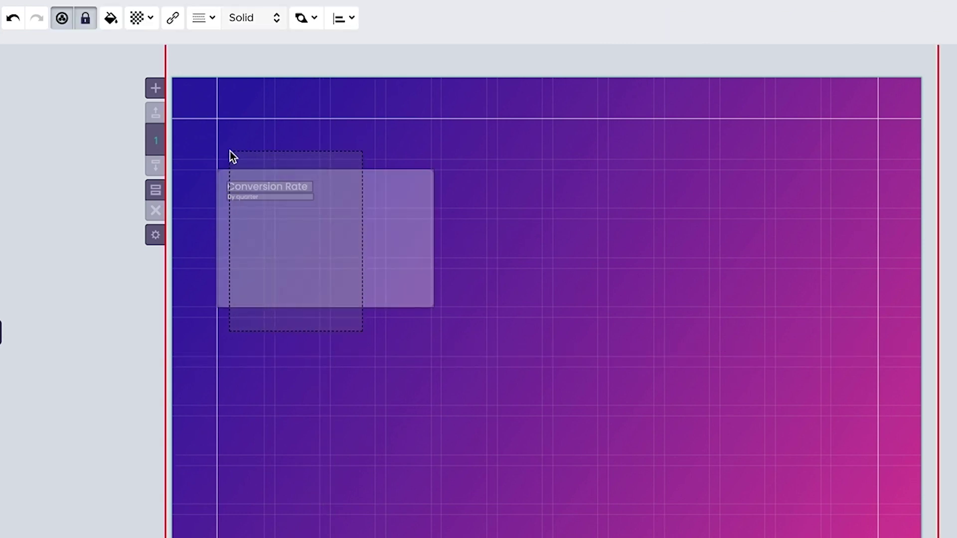
key(ctrl+d)
drag(246, 258, 463, 246)
Step: Widen the second card across the page and copy it into a lower right-hand panel
click(583, 352)
click(647, 275)
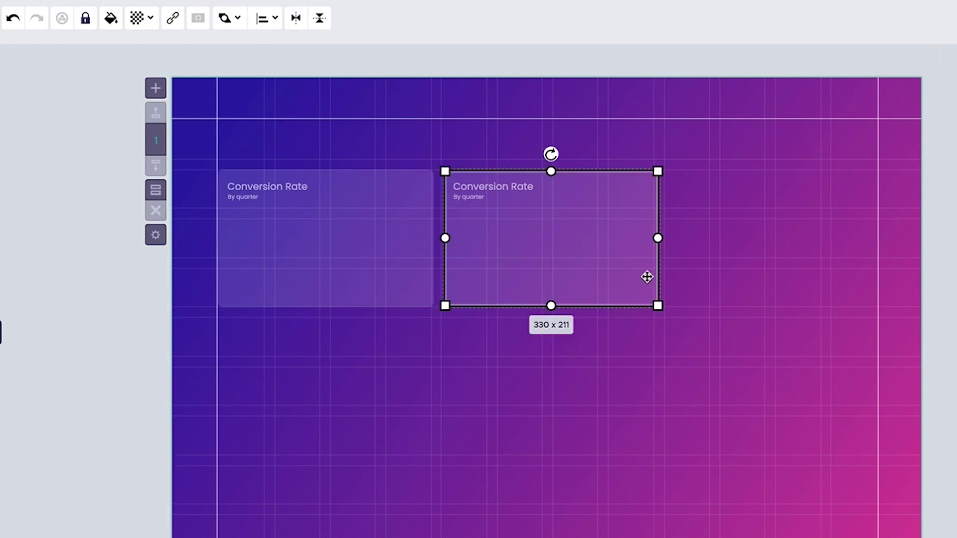
drag(658, 238, 842, 202)
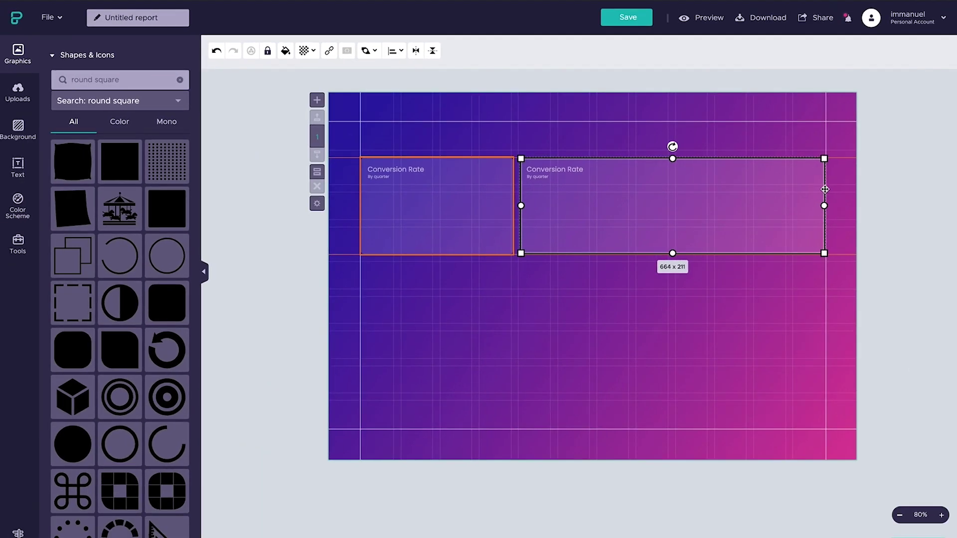
key(ctrl+d)
drag(600, 247, 594, 361)
drag(825, 358, 683, 429)
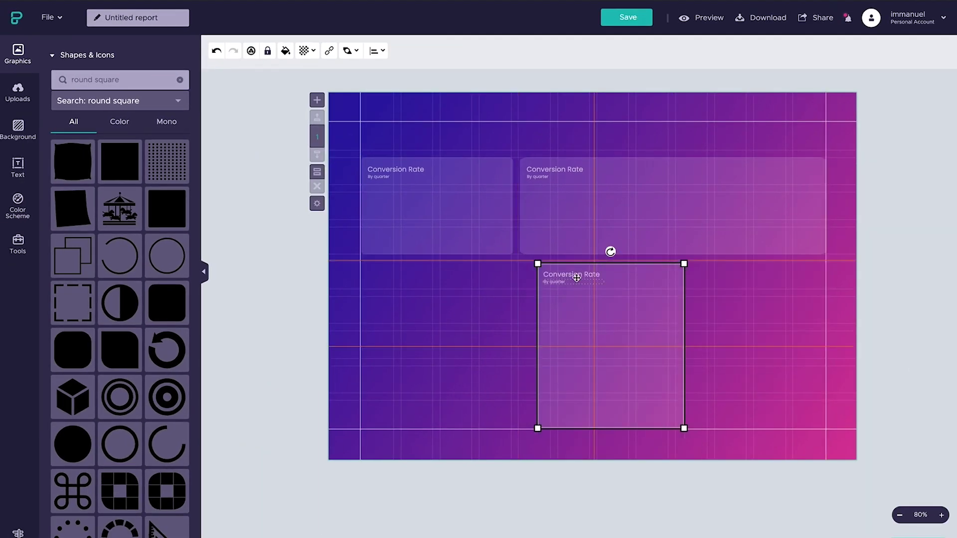
drag(573, 275, 714, 275)
click(376, 154)
Step: Copy the top-left card into a shorter card below it, and the wide card to the bottom-left
click(398, 199)
key(ctrl+d)
drag(398, 199, 398, 305)
drag(436, 360, 568, 301)
key(ctrl+d)
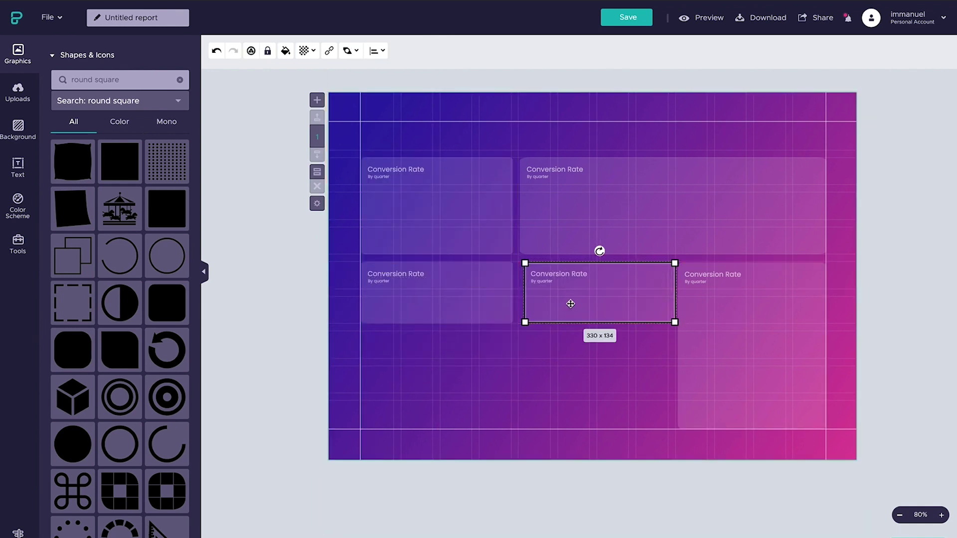
click(568, 170)
key(ctrl+d)
drag(567, 171, 448, 380)
click(515, 493)
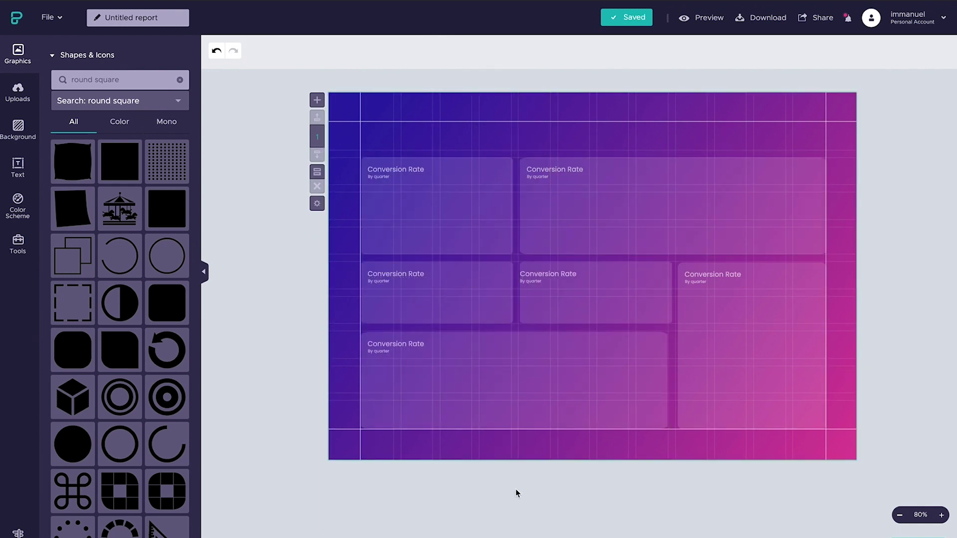
Step: Delete the grid overlay from the page
click(593, 451)
key(Delete)
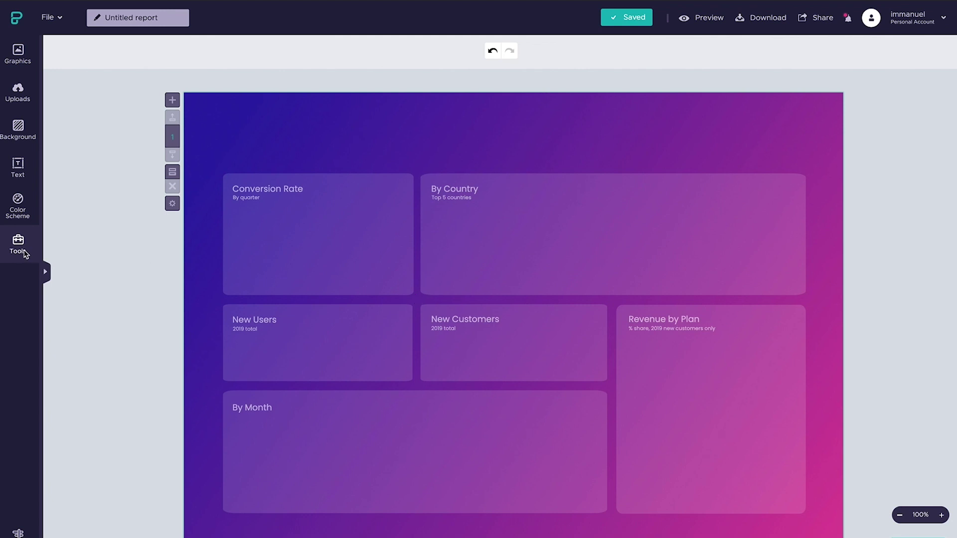
click(25, 253)
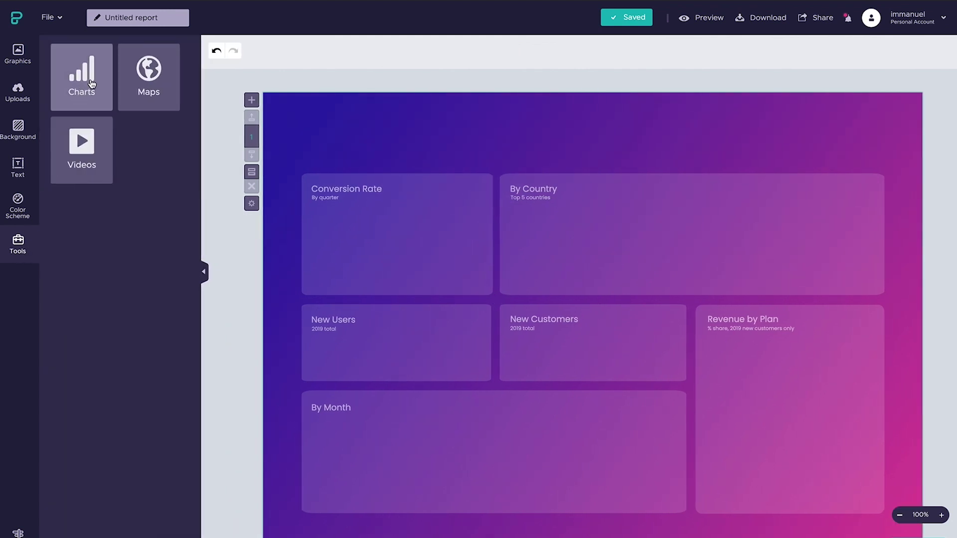
Step: Try bubble, scatter and ring charts, settle on Horizontal Bar, and paste in the New Users/New Customers data
click(91, 83)
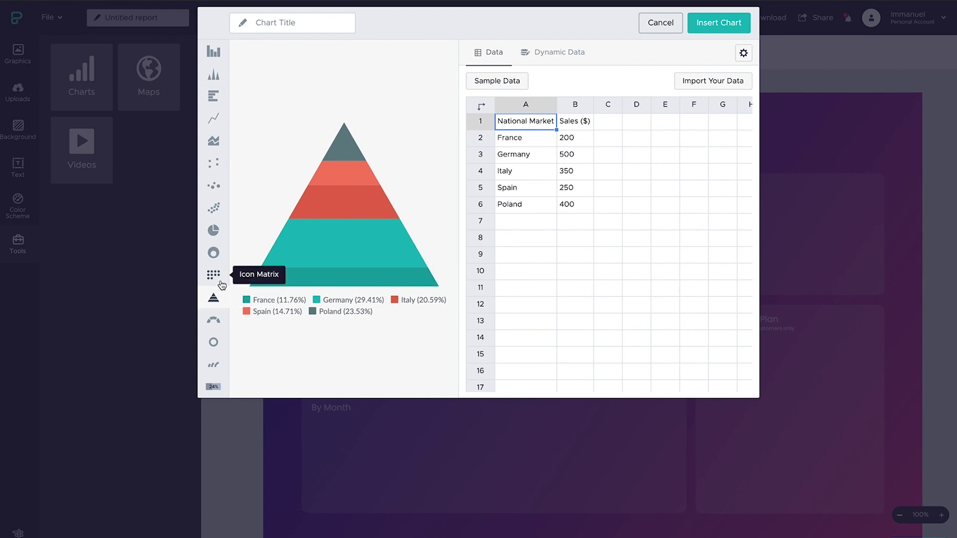
click(218, 192)
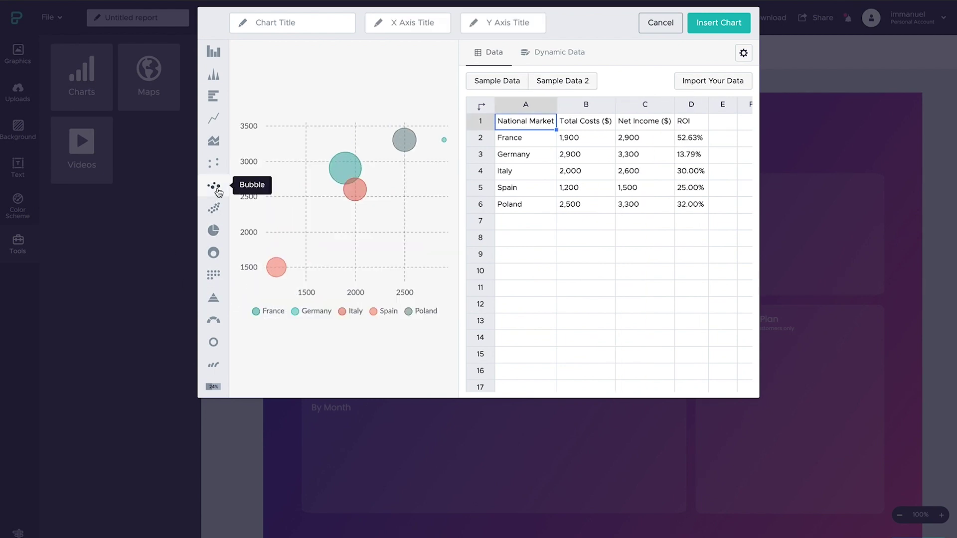
click(215, 211)
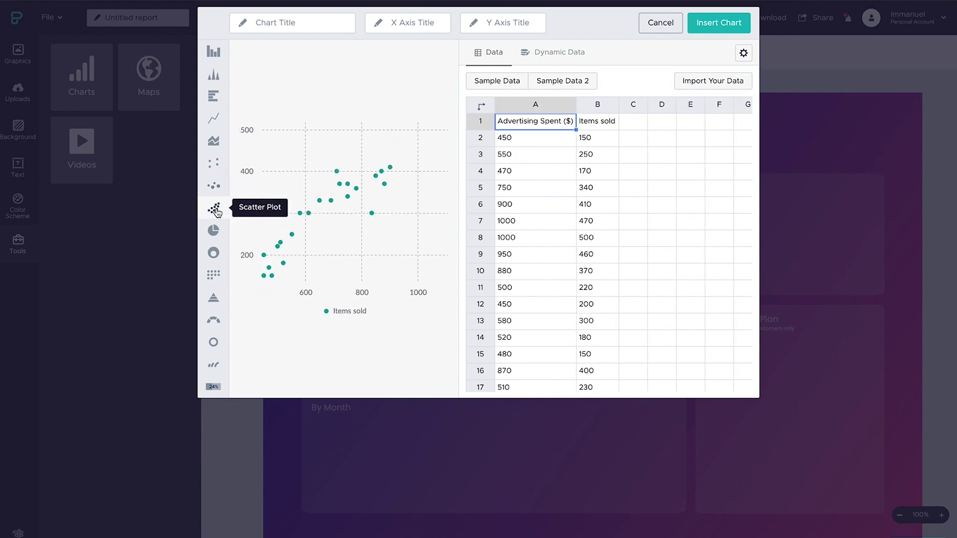
click(214, 364)
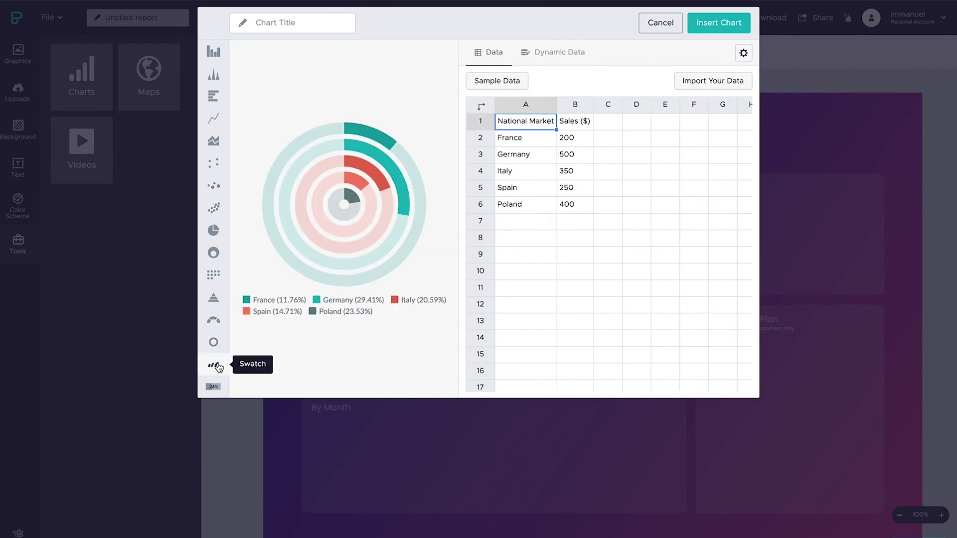
click(212, 94)
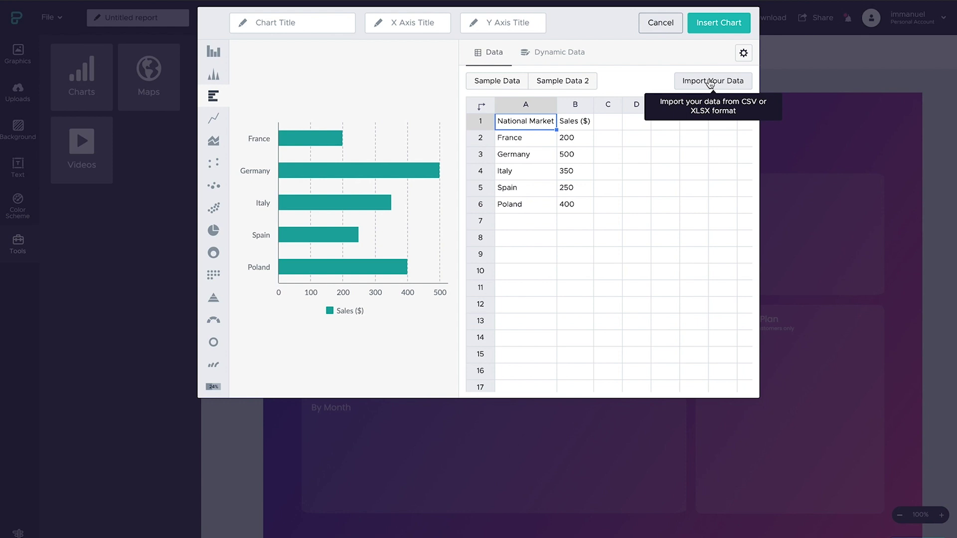
text(National Market	New Users	New Customers France	200	150 Spain	250	120 Poland	400	100 Germany	500	80 Italy	350	60)
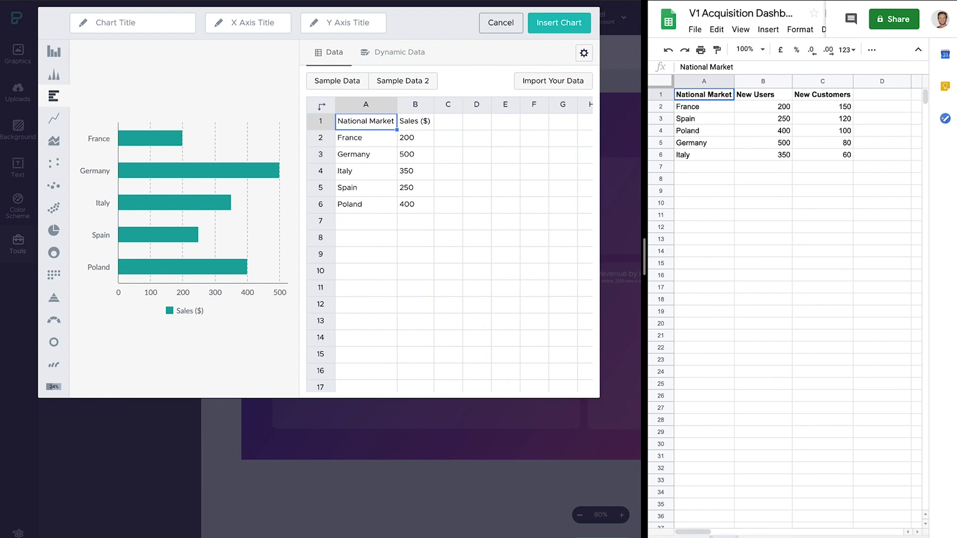
Step: Publish the entire Google spreadsheet to the web
key(ctrl+shift+Page_Down)
key(ctrl+shift+Page_Up)
click(695, 29)
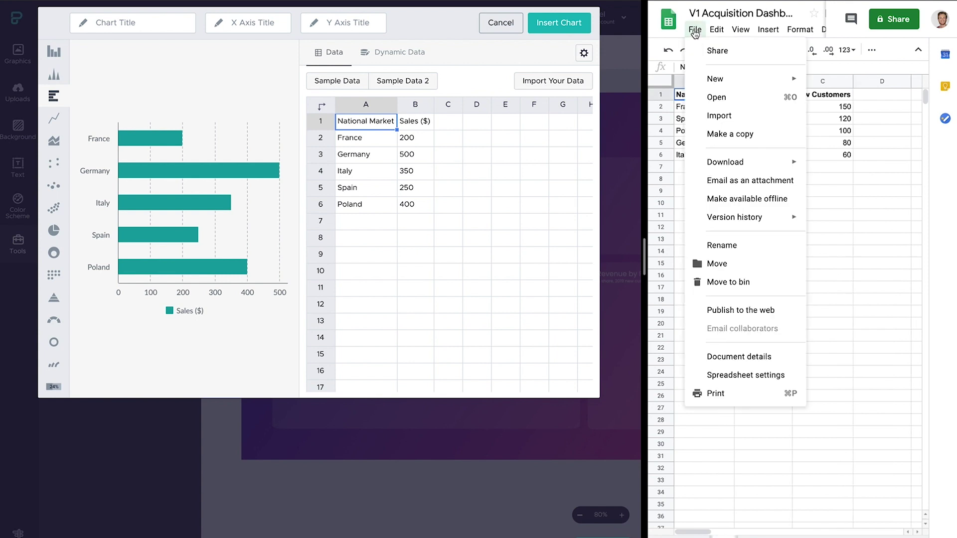
click(727, 310)
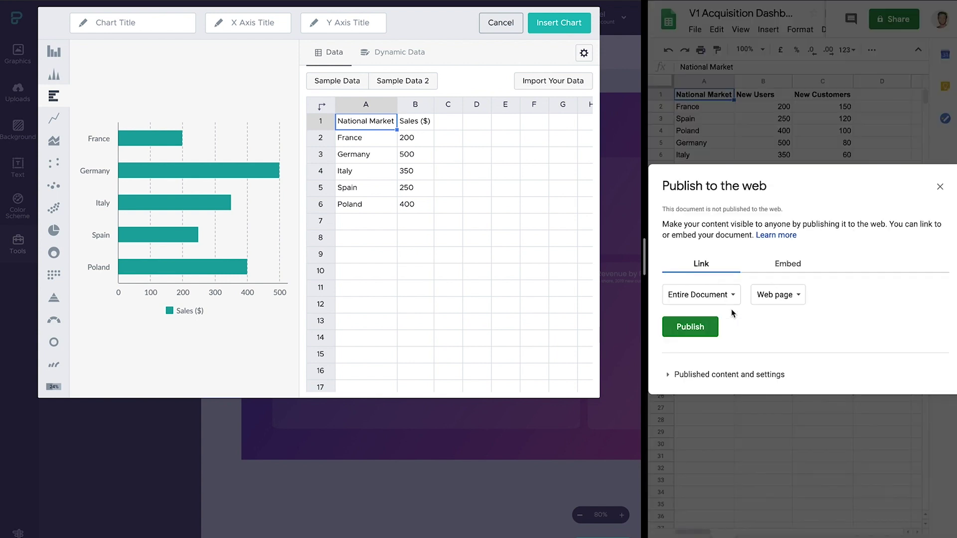
click(687, 329)
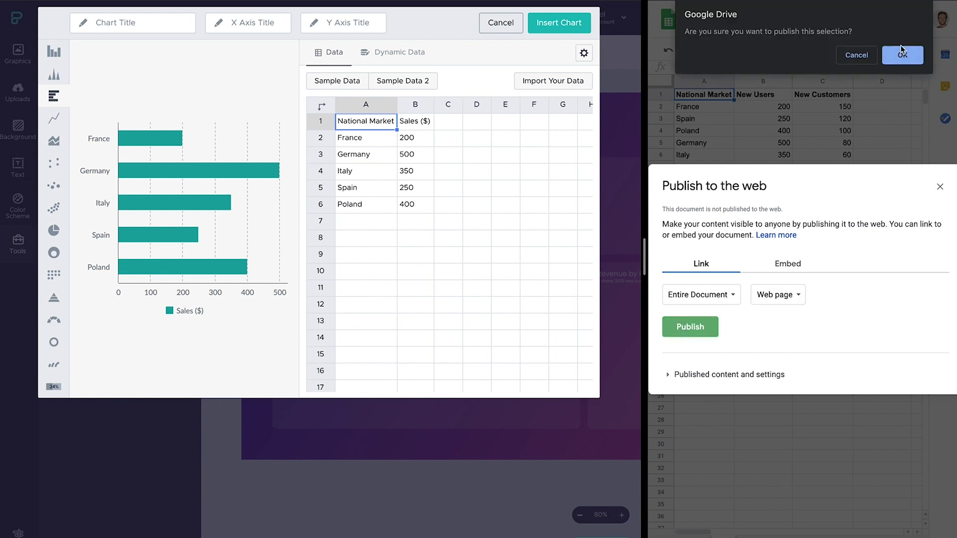
click(902, 56)
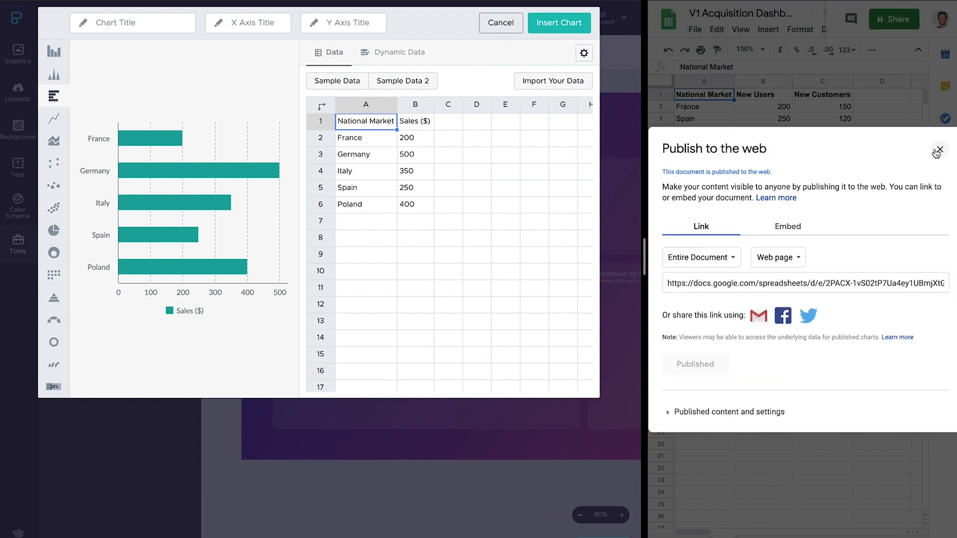
click(934, 151)
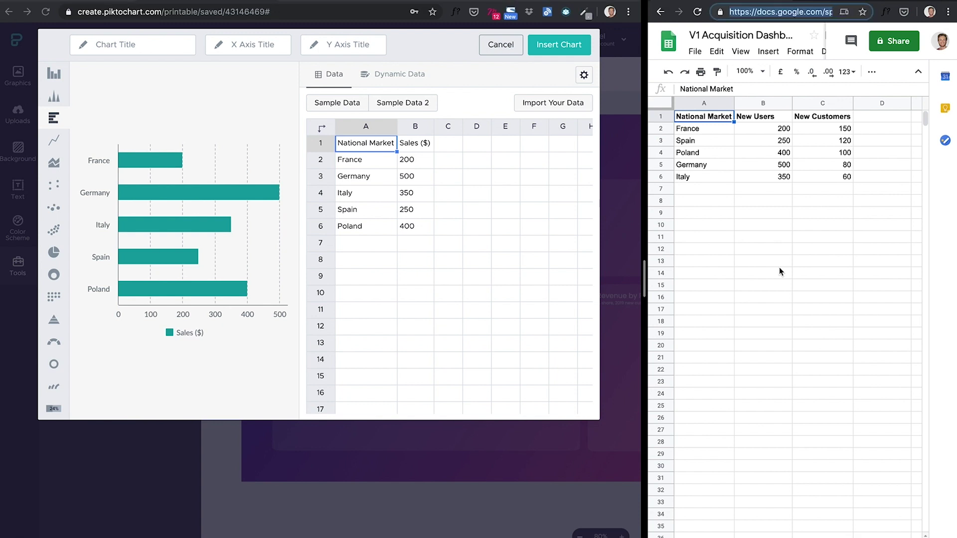
Step: Link the bar chart to the published sheet's URL under Dynamic Data
click(399, 75)
click(409, 103)
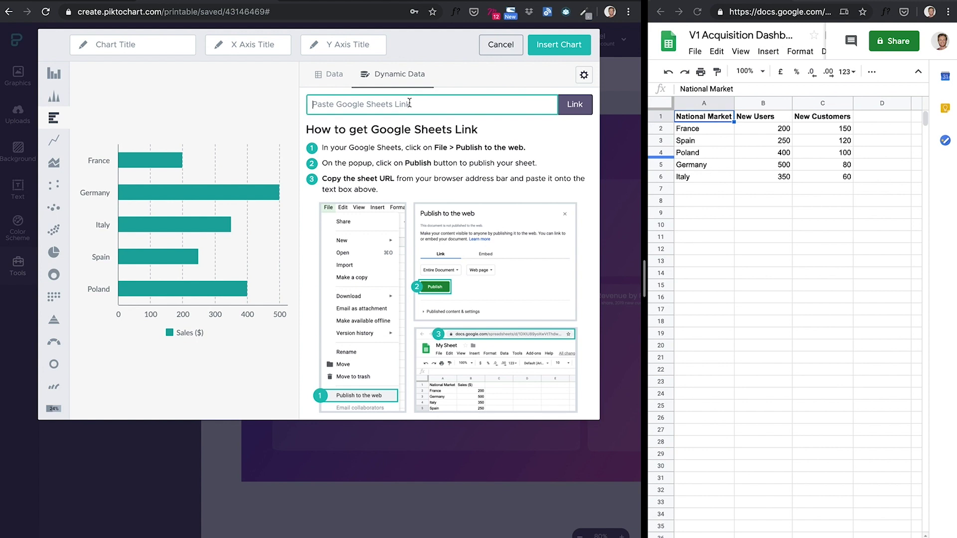
key(super+v)
click(575, 106)
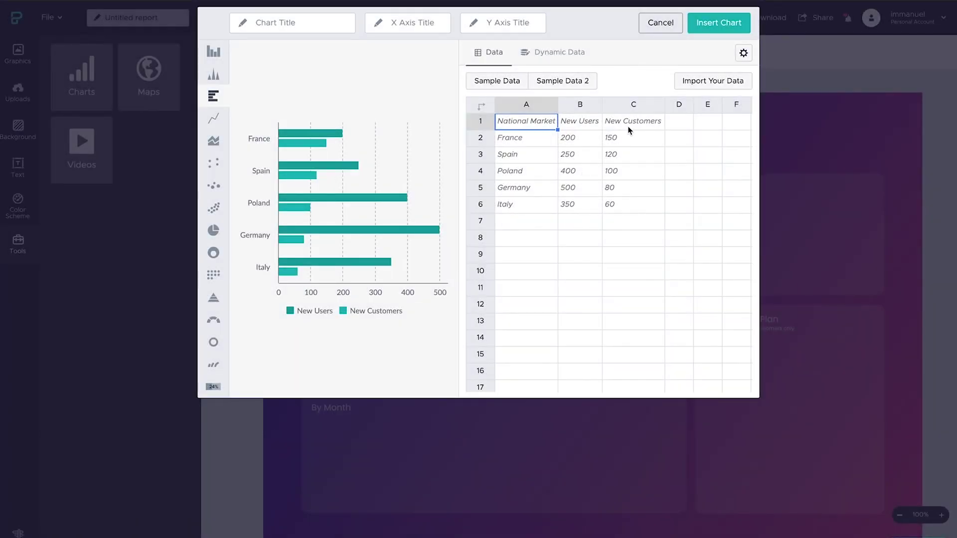
Step: Leave the chart title empty and colour New Users orange and New Customers pale yellow
click(744, 54)
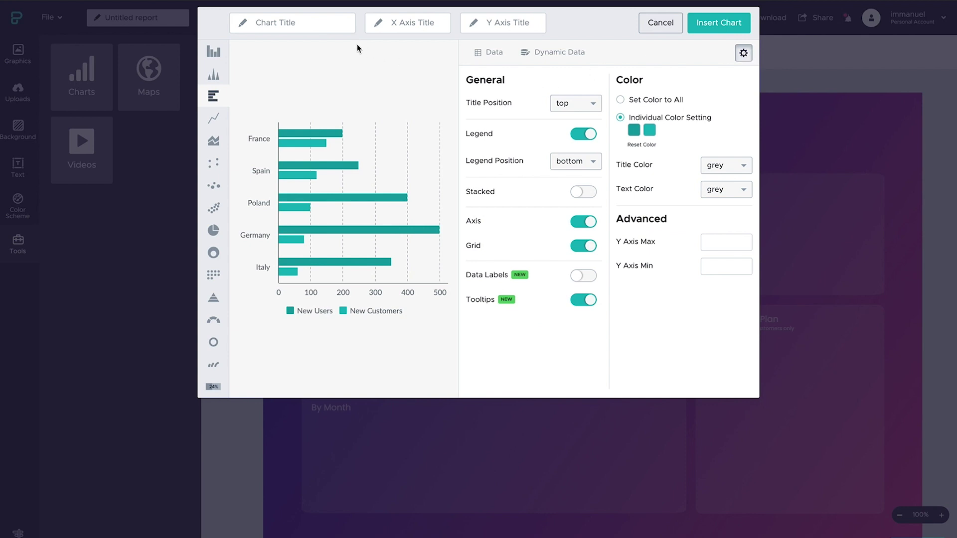
click(326, 26)
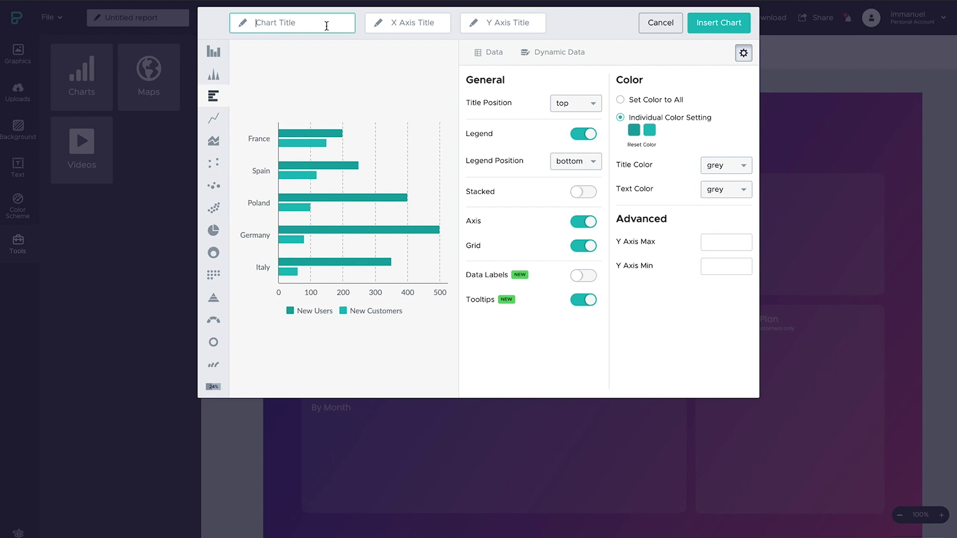
text(My )
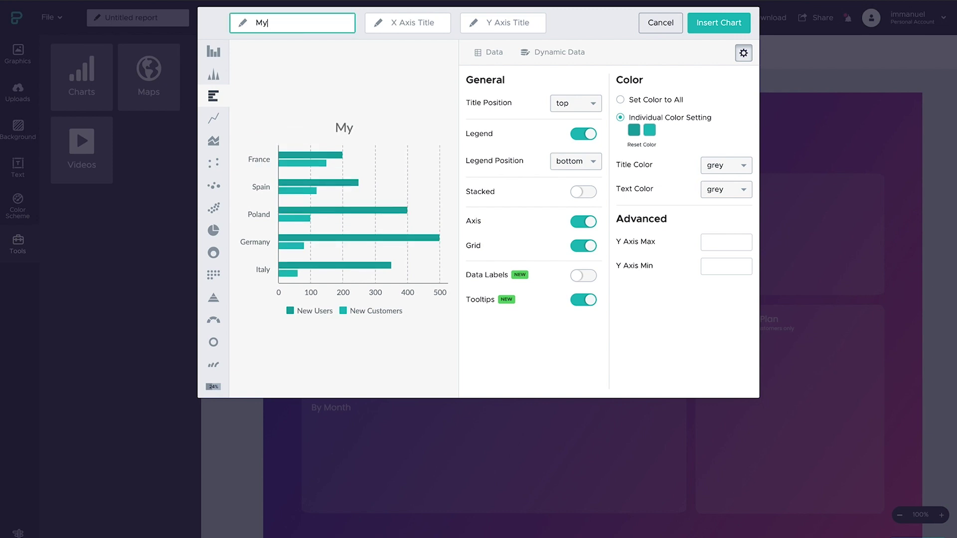
text(title)
key(BackSpace)
key(BackSpace)
key(BackSpace)
key(BackSpace)
key(BackSpace)
key(BackSpace)
key(BackSpace)
key(BackSpace)
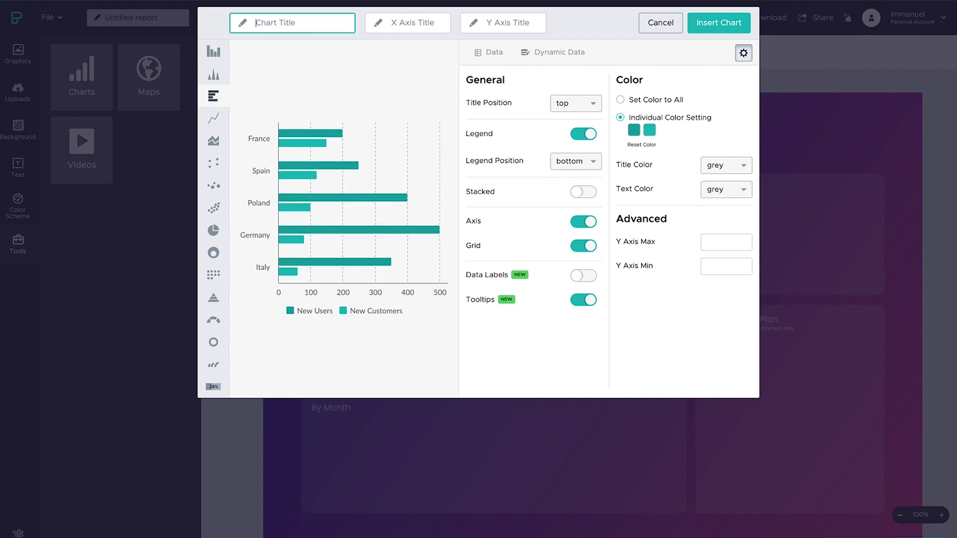
click(633, 130)
click(651, 256)
click(649, 130)
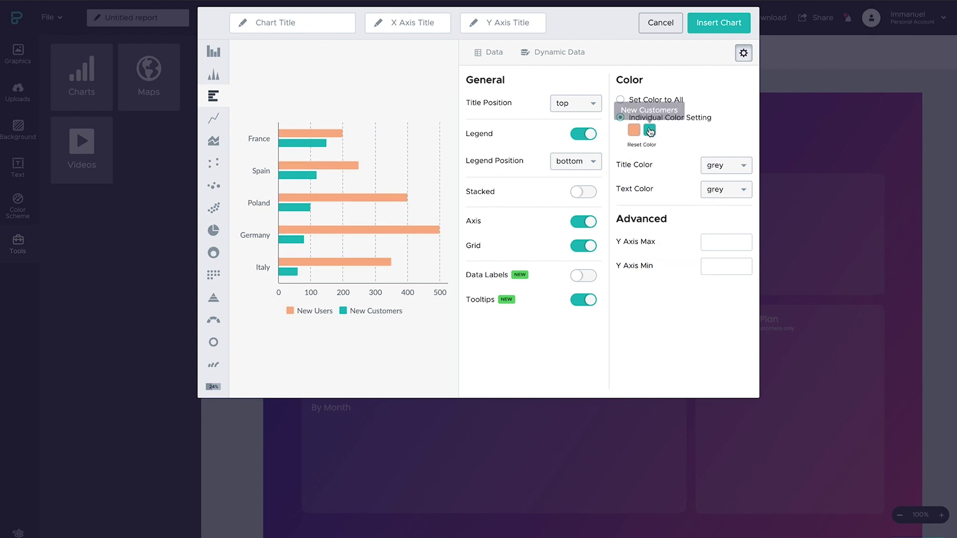
click(649, 130)
click(663, 256)
click(514, 209)
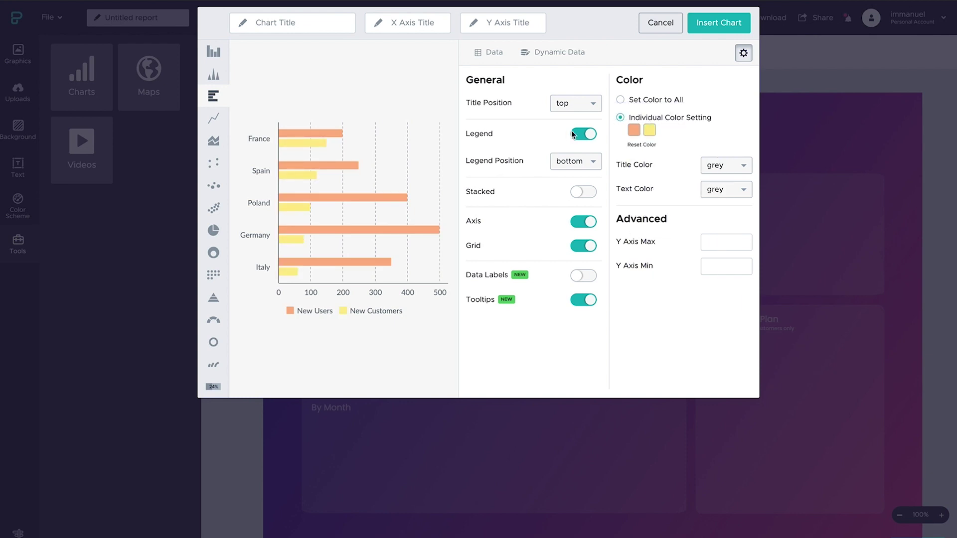
Step: Try toggling legend, axes, grid lines and value labels, and test then clear a 600 axis maximum
click(587, 133)
click(592, 136)
click(589, 224)
click(591, 225)
click(588, 246)
click(588, 246)
click(585, 276)
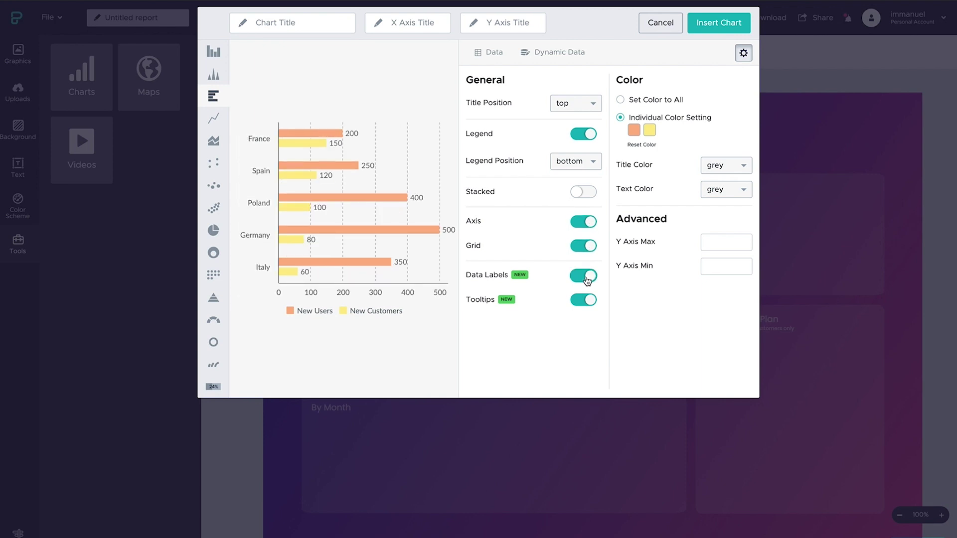
click(584, 277)
mouse_move(369, 232)
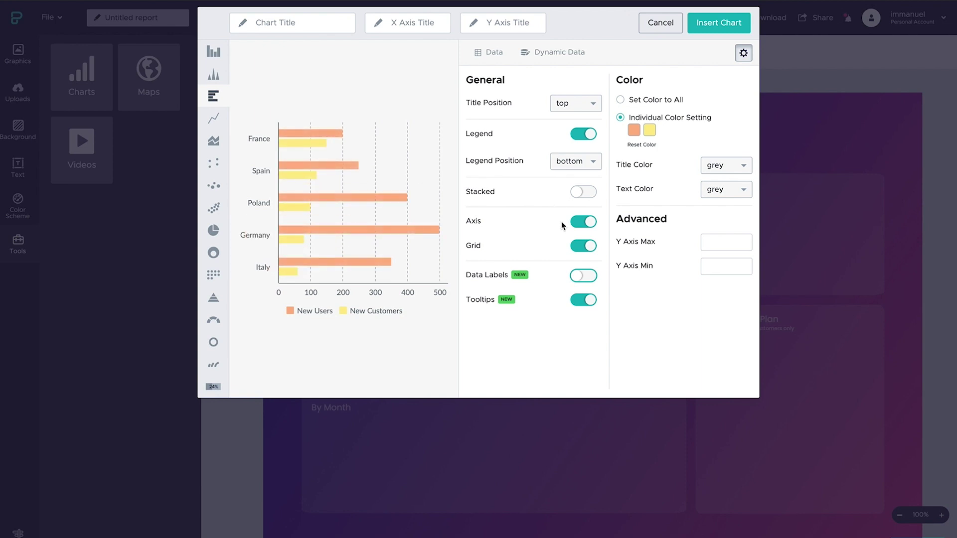
click(718, 244)
text(600)
key(Tab)
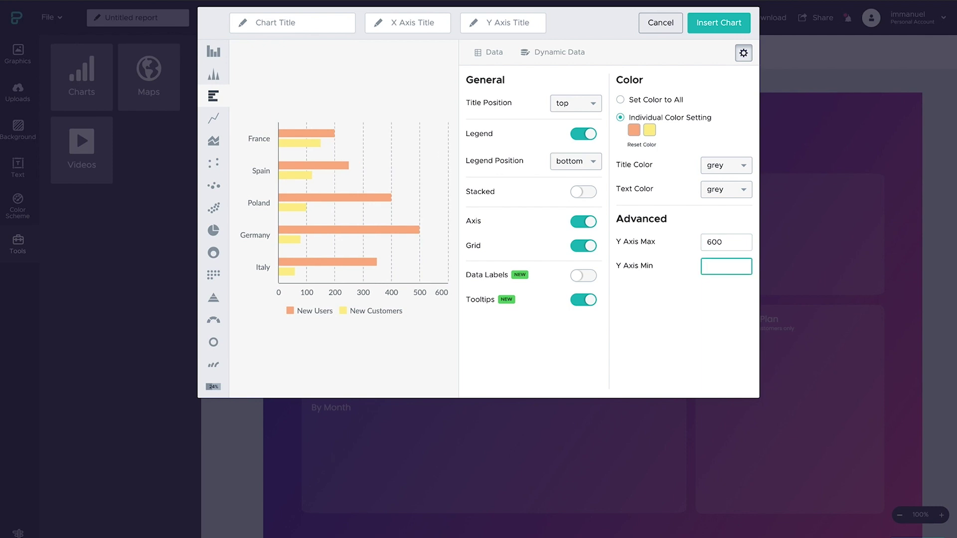
double_click(733, 242)
key(BackSpace)
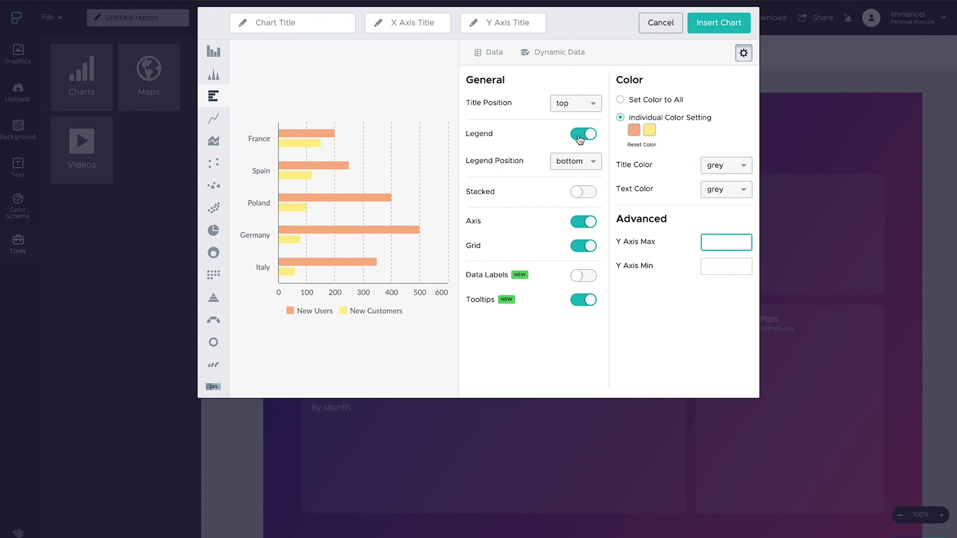
Step: Hide the legend, stack the series, set text colour white, and insert the chart
click(581, 132)
click(586, 193)
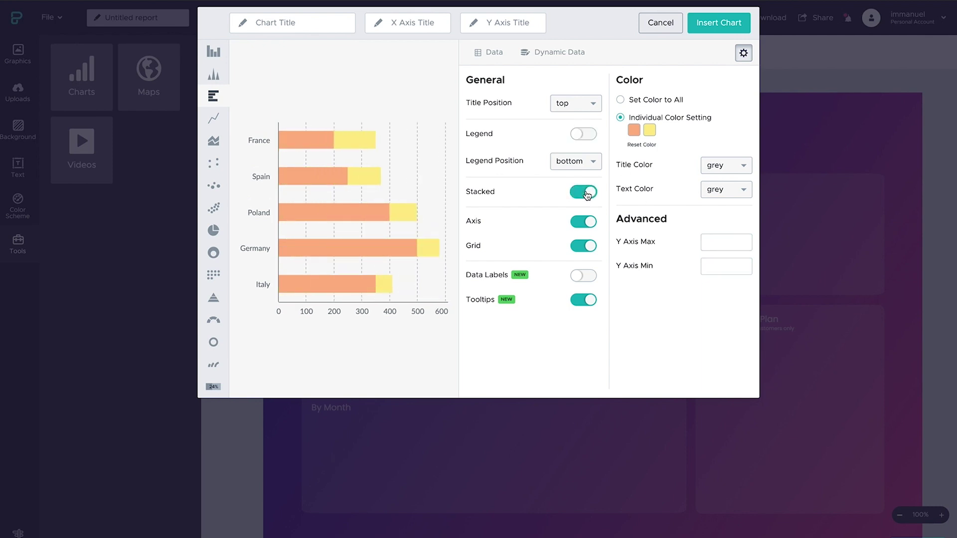
click(712, 193)
click(716, 214)
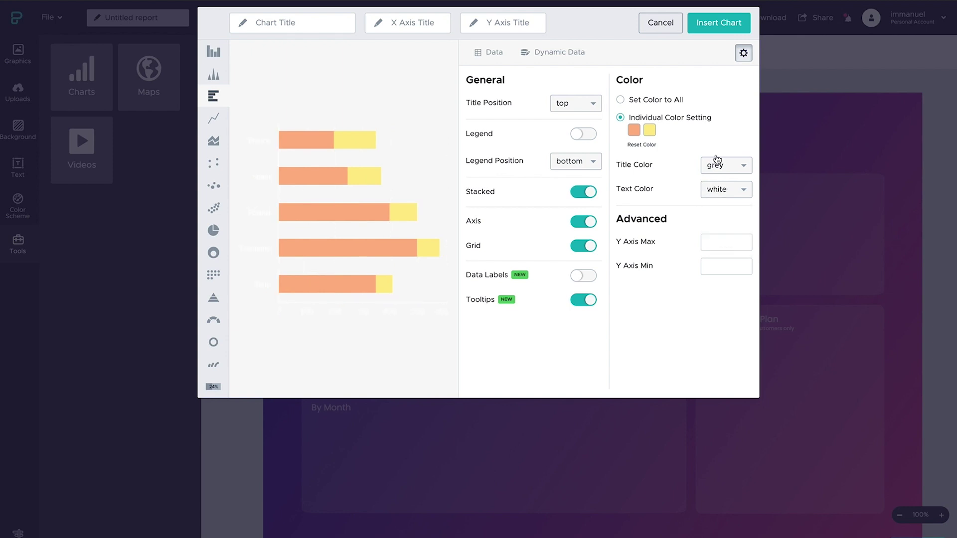
click(715, 25)
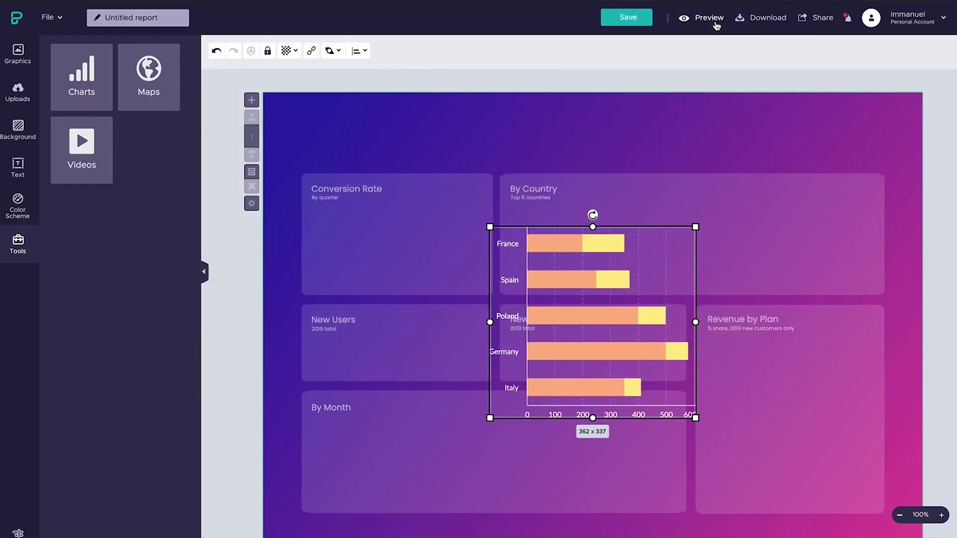
Step: Resize the stacked bar chart and fit it inside the By Country card
drag(592, 417, 592, 286)
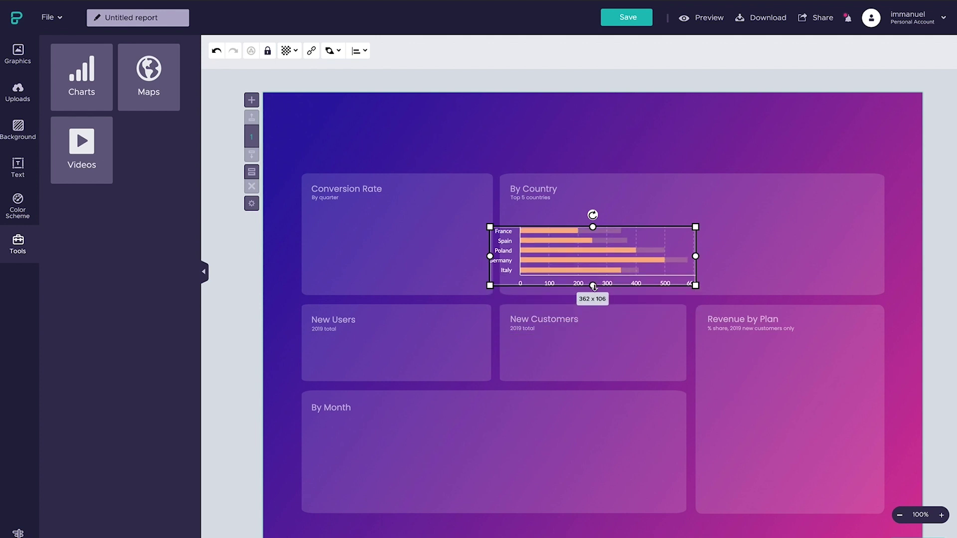
drag(695, 256, 749, 255)
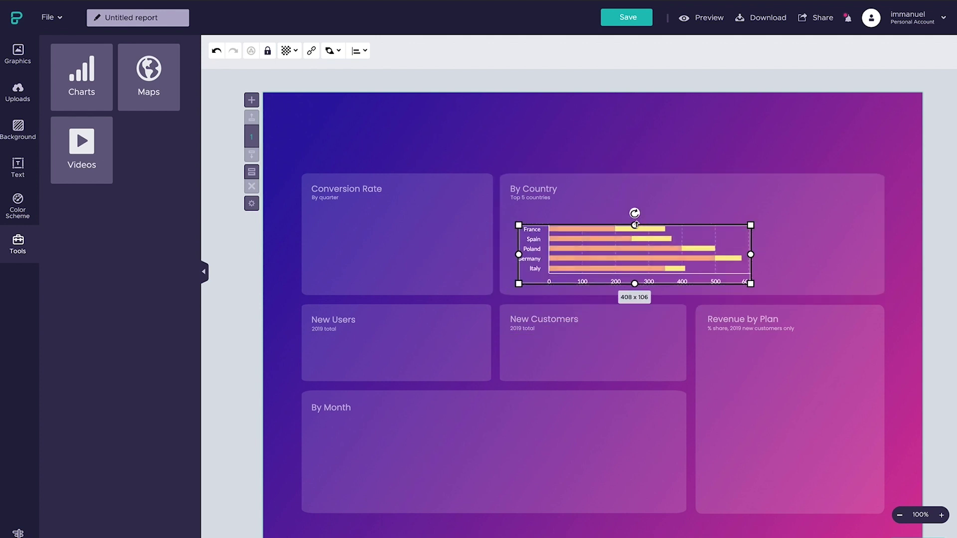
drag(517, 224, 511, 185)
click(357, 51)
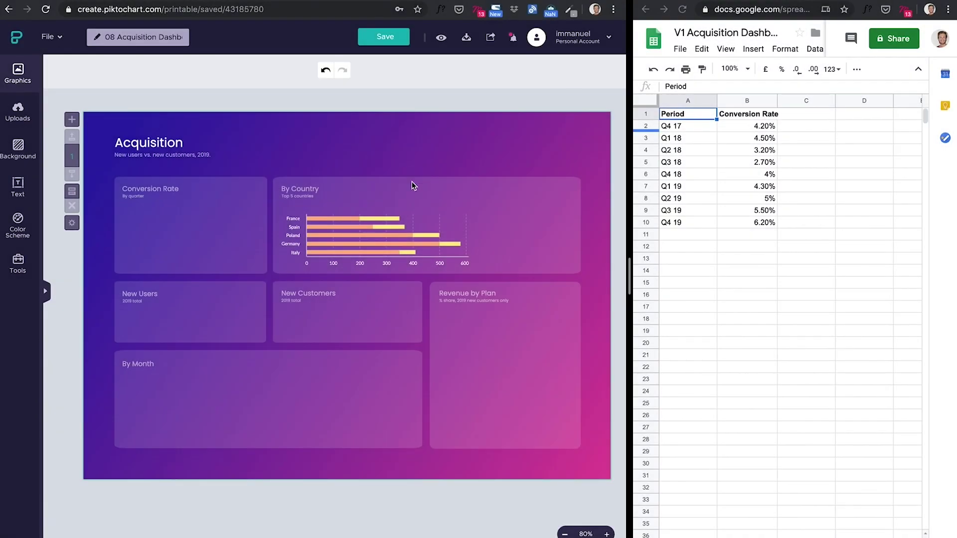
Step: Place a narrower copy of the bar chart in the Conversion Rate card
click(395, 226)
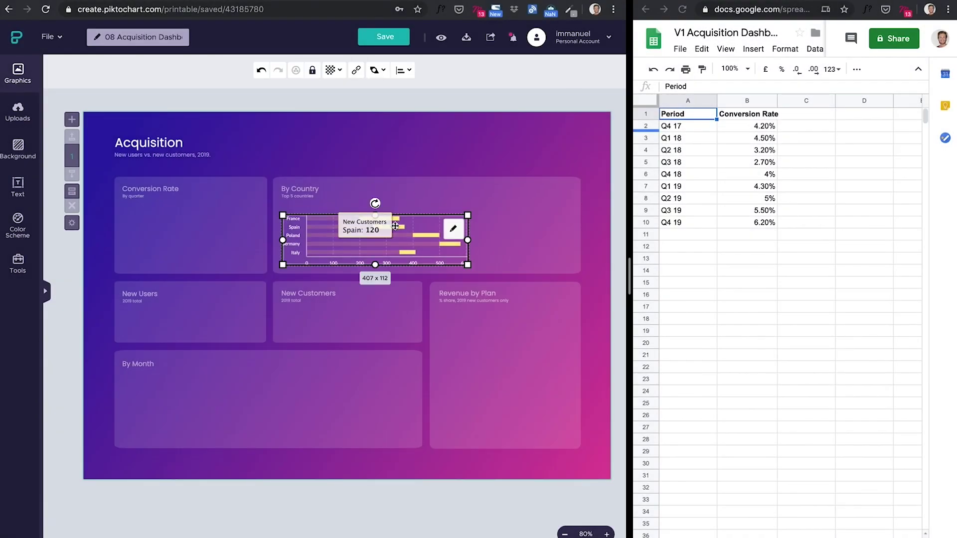
drag(395, 225, 228, 236)
drag(304, 238, 256, 235)
Step: Relink the copied chart's data to the conversion rate Google Sheet
double_click(226, 248)
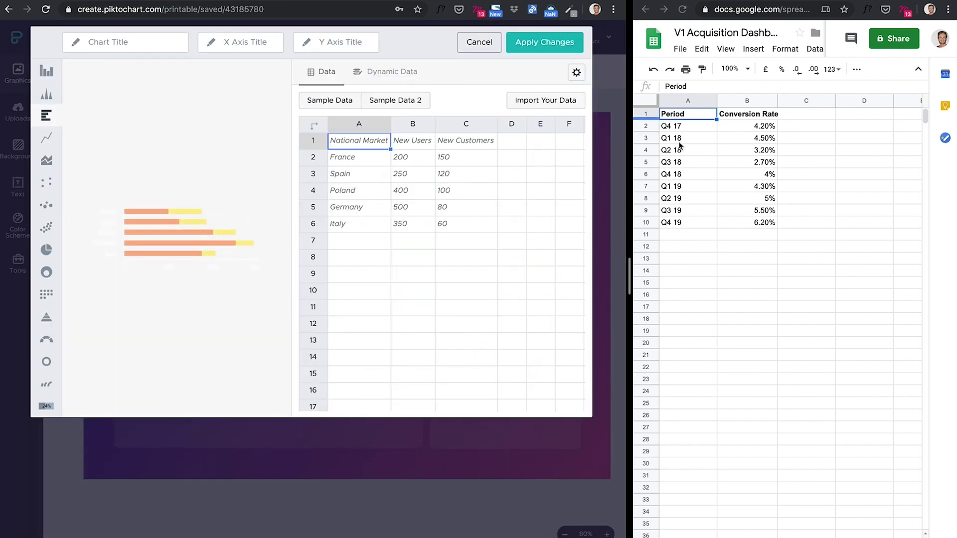
click(712, 225)
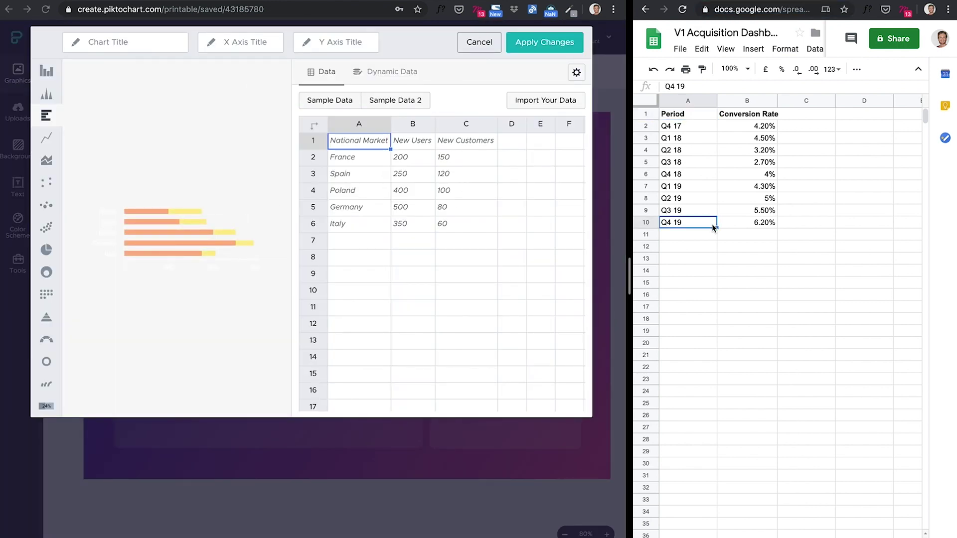
key(super+l)
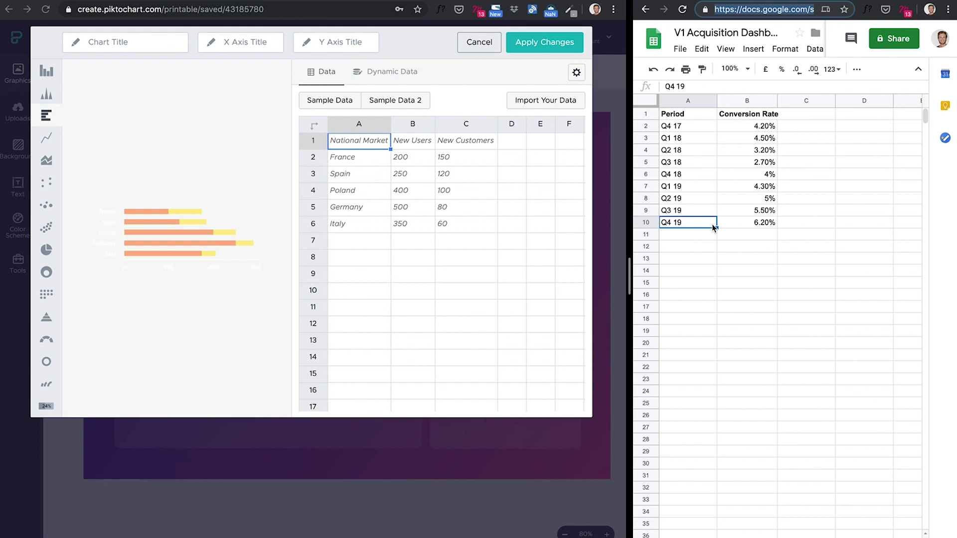
click(402, 71)
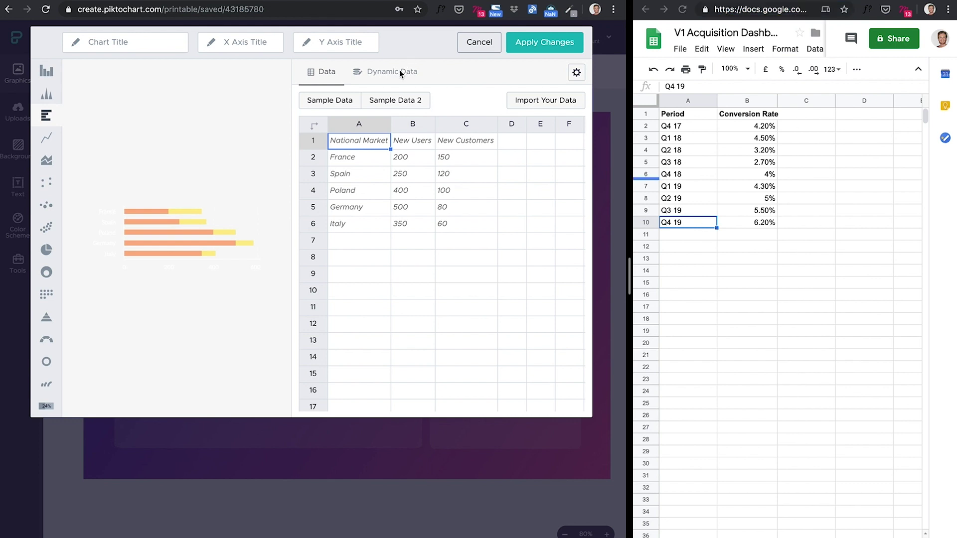
click(563, 102)
key(super+v)
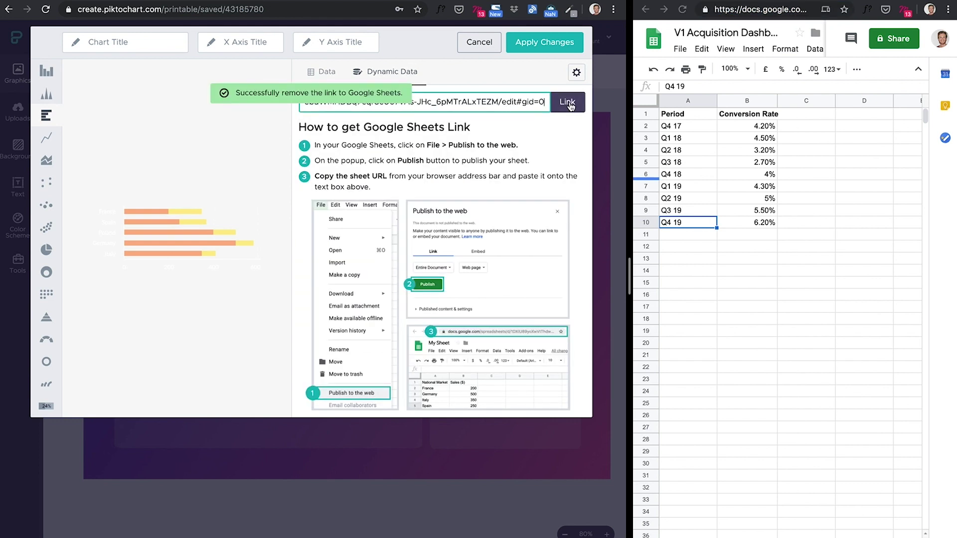
click(570, 103)
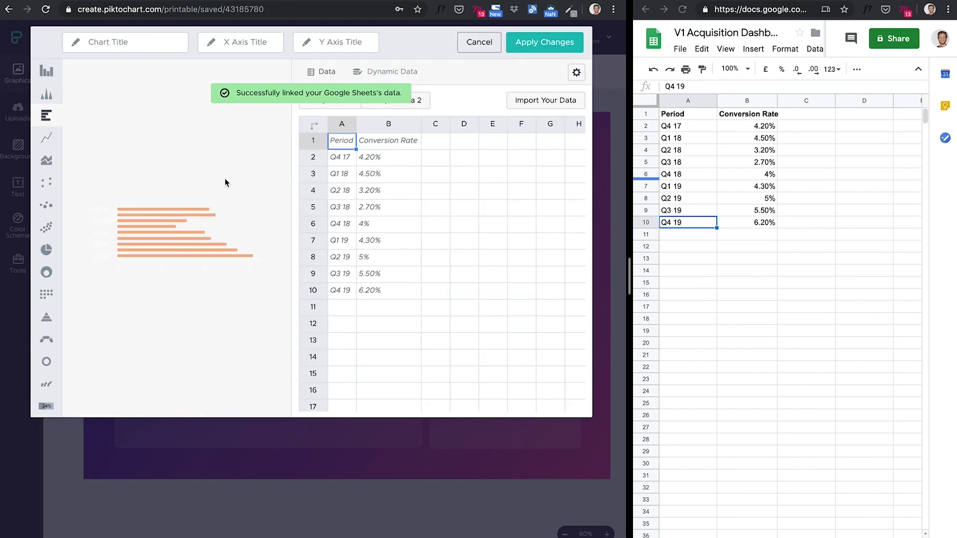
Step: Make it an area chart with axes and grid lines off, and apply the changes
click(57, 164)
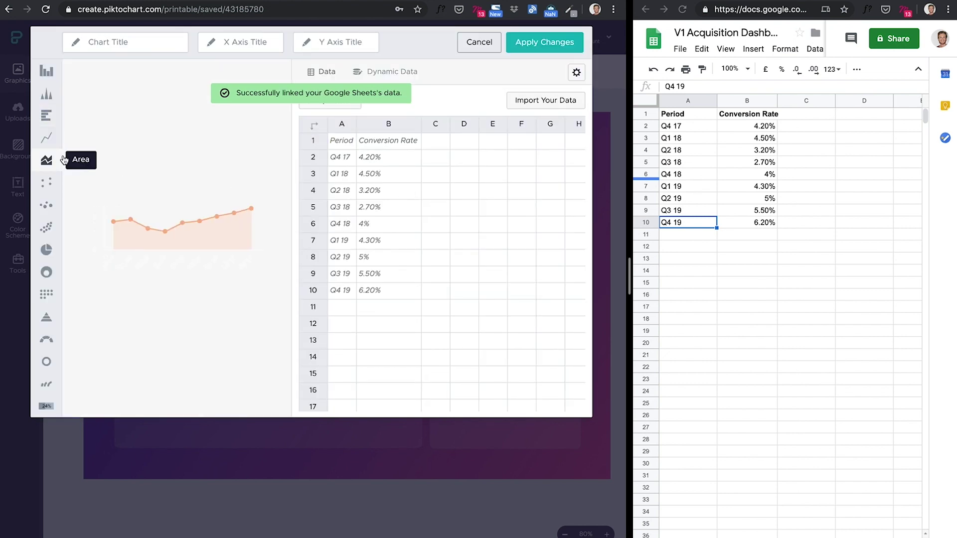
click(574, 73)
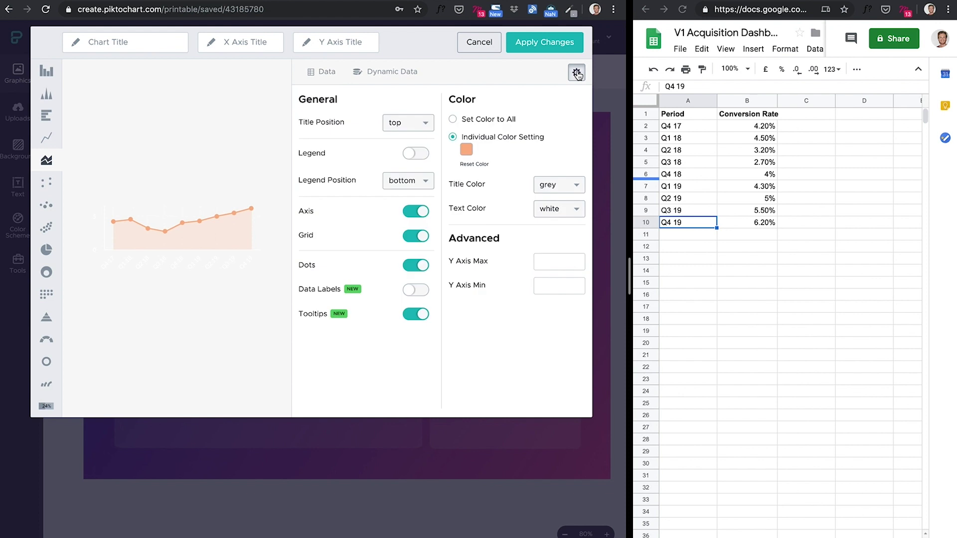
click(413, 212)
click(415, 238)
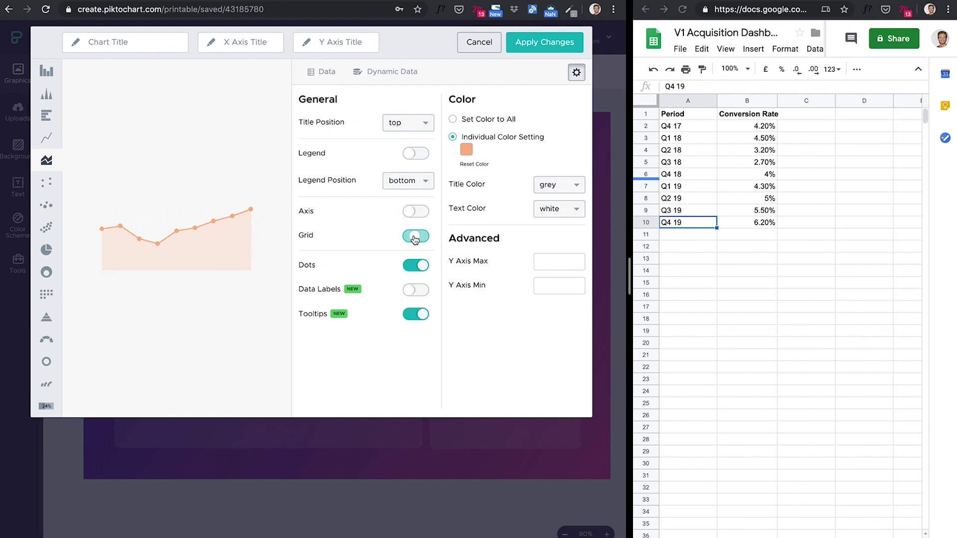
click(542, 42)
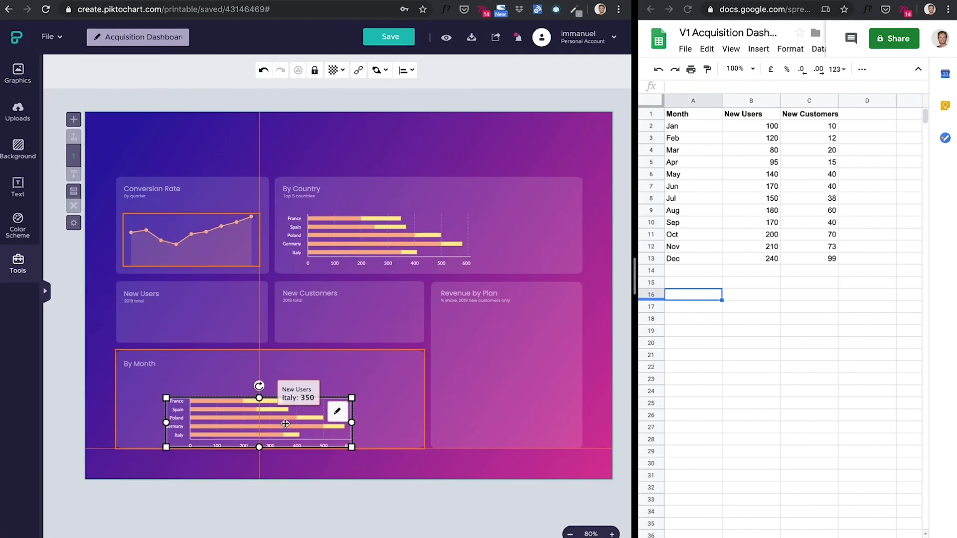
Step: Turn the By Month chart into a vertical column chart and apply it
click(373, 399)
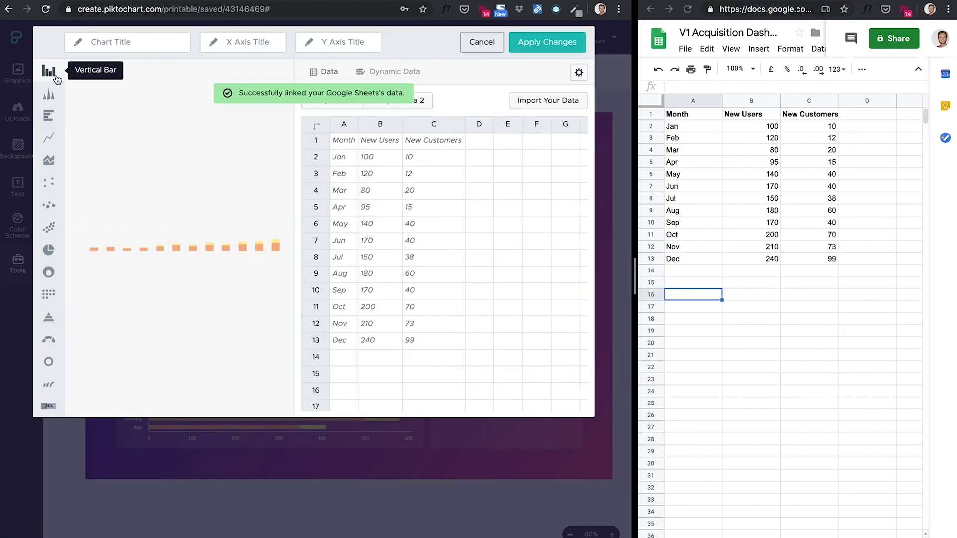
click(578, 72)
click(417, 212)
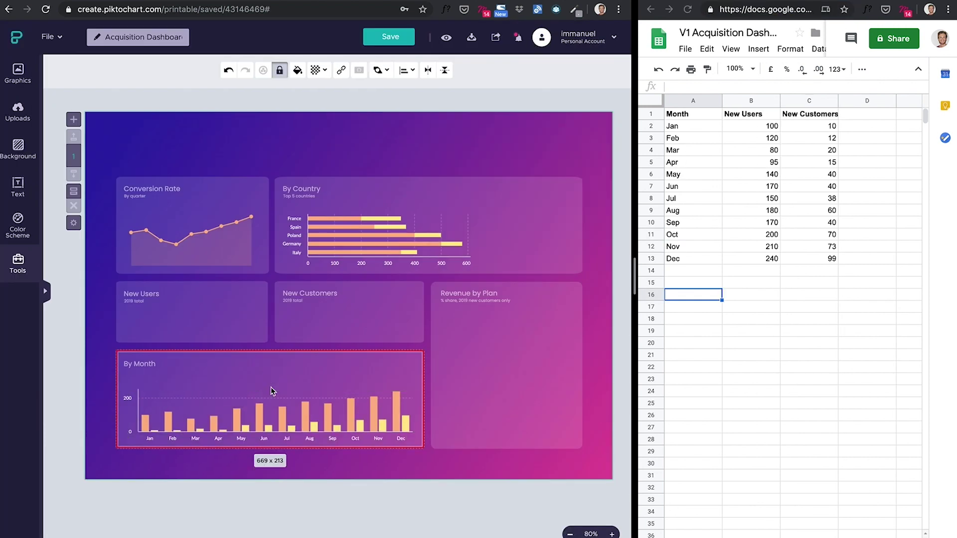
click(283, 423)
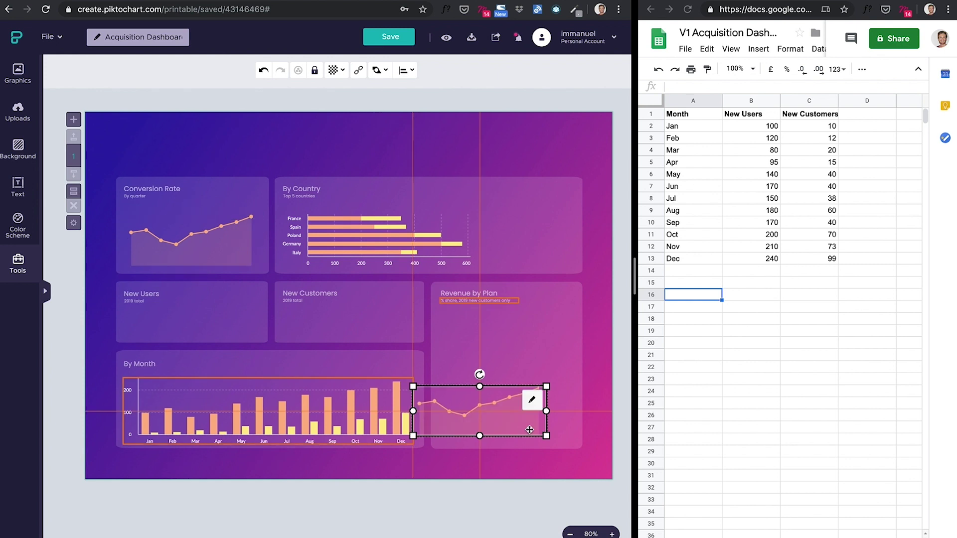
Step: Give the Revenue by Plan donut chart a pink third segment, apply, and save the dashboard
click(530, 347)
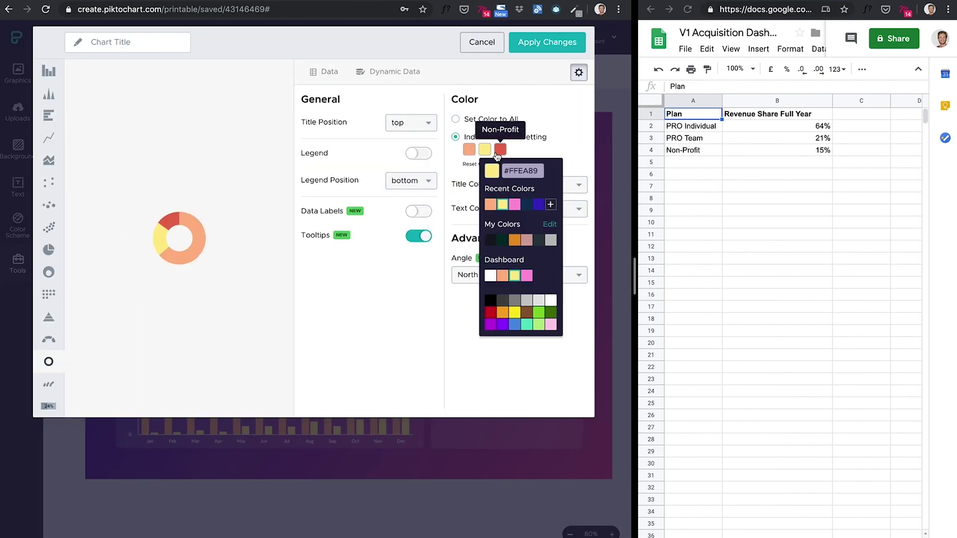
click(515, 204)
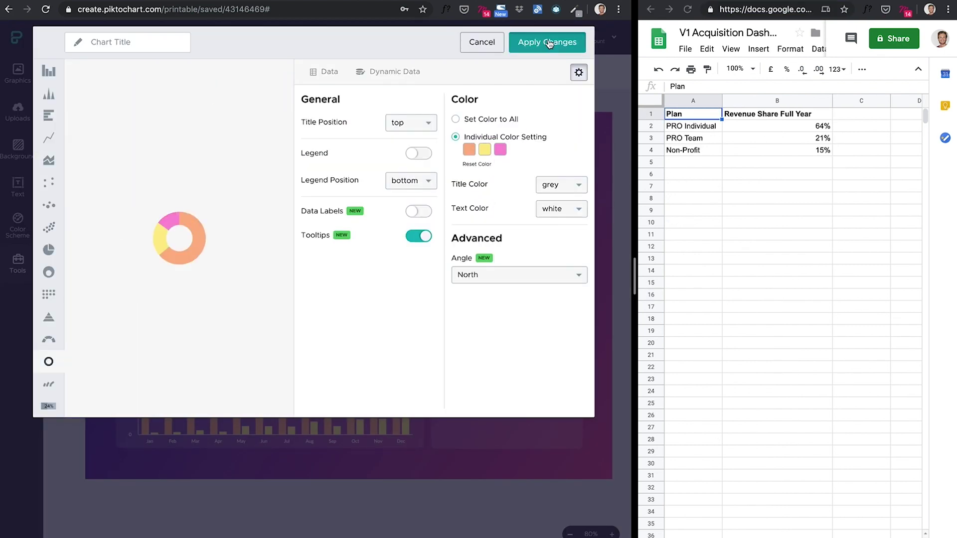
click(547, 42)
click(619, 326)
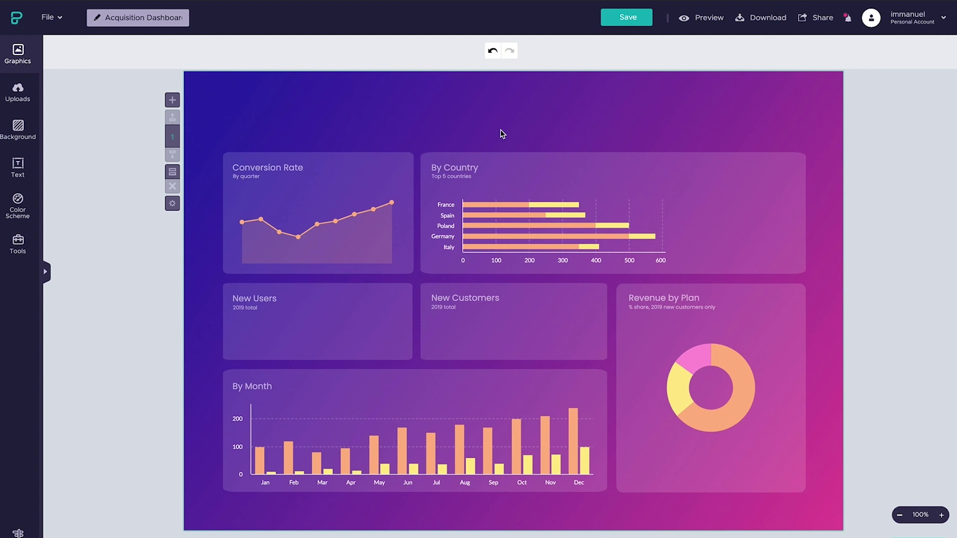
key(ctrl+s)
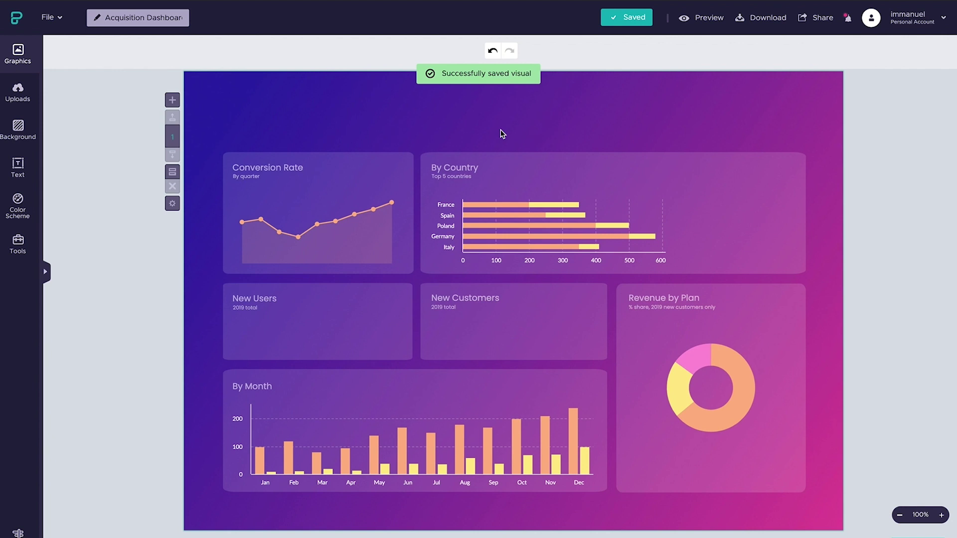
Step: Add a 10 × 10 orange circle as a legend dot in the By Country panel
click(23, 58)
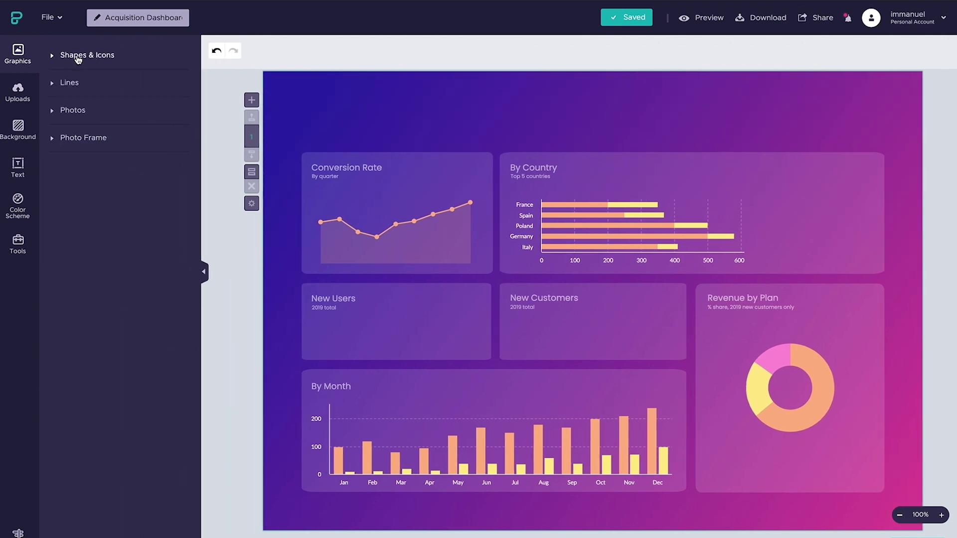
click(84, 56)
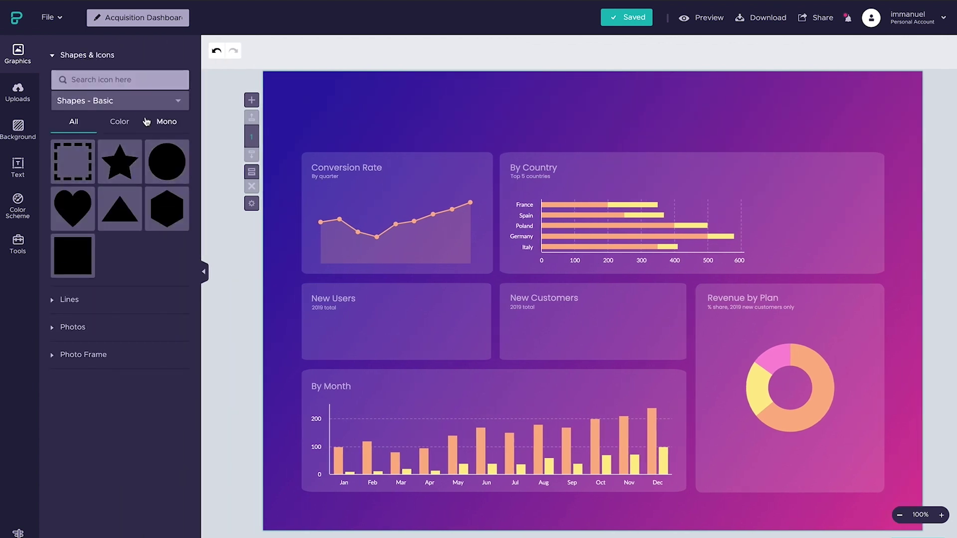
click(128, 78)
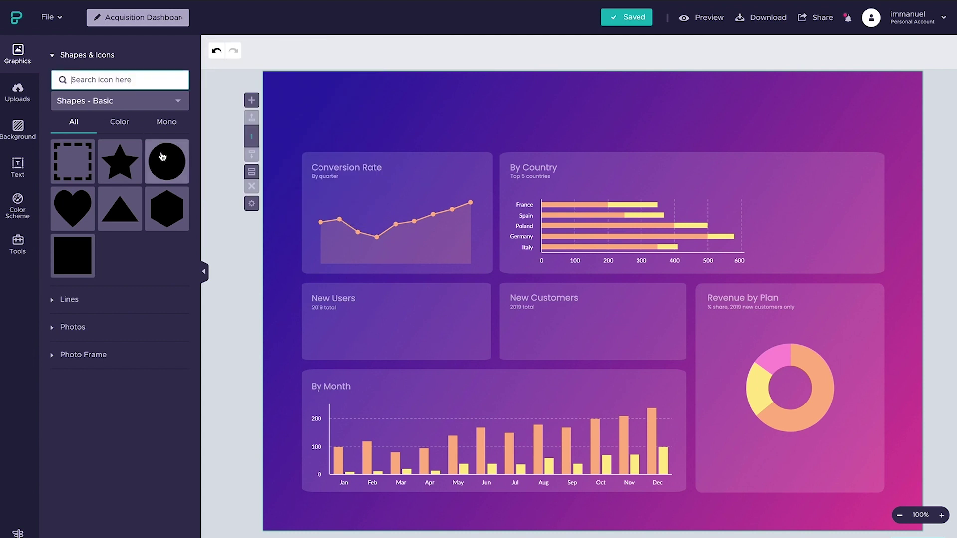
mouse_move(164, 161)
click(164, 162)
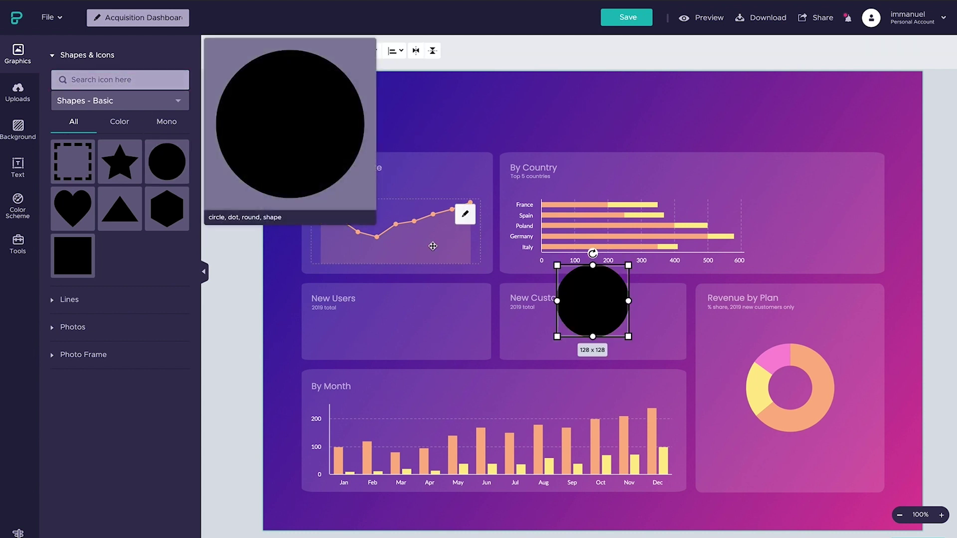
drag(598, 304, 714, 183)
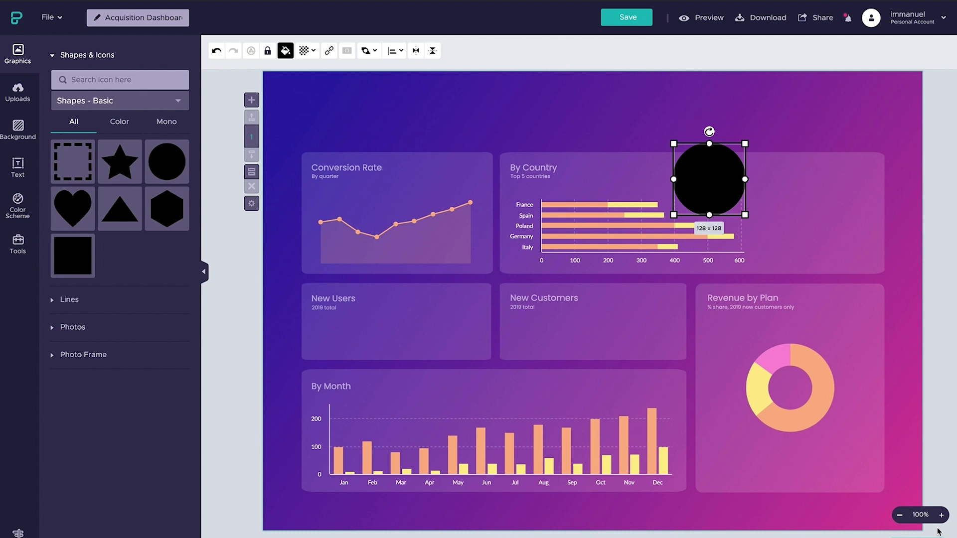
click(941, 515)
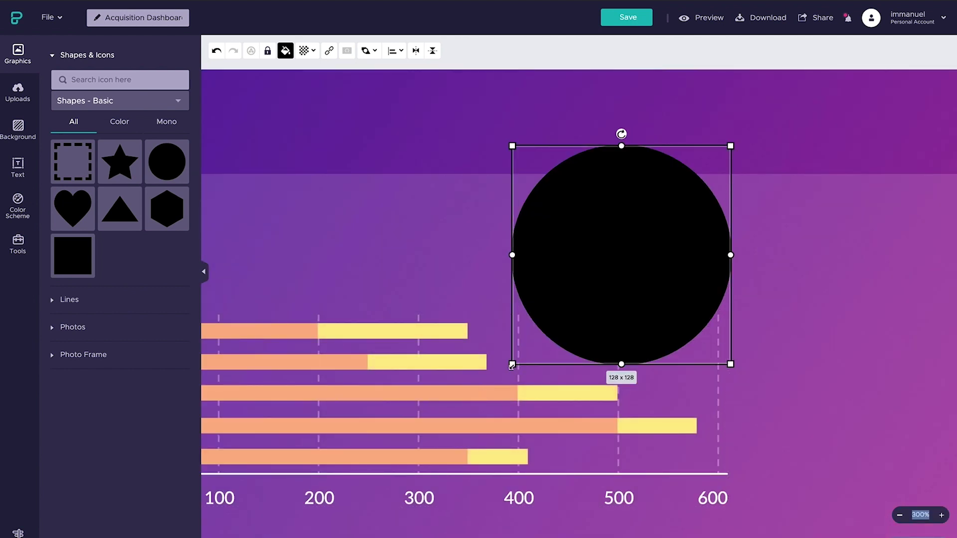
drag(512, 371, 750, 137)
click(286, 52)
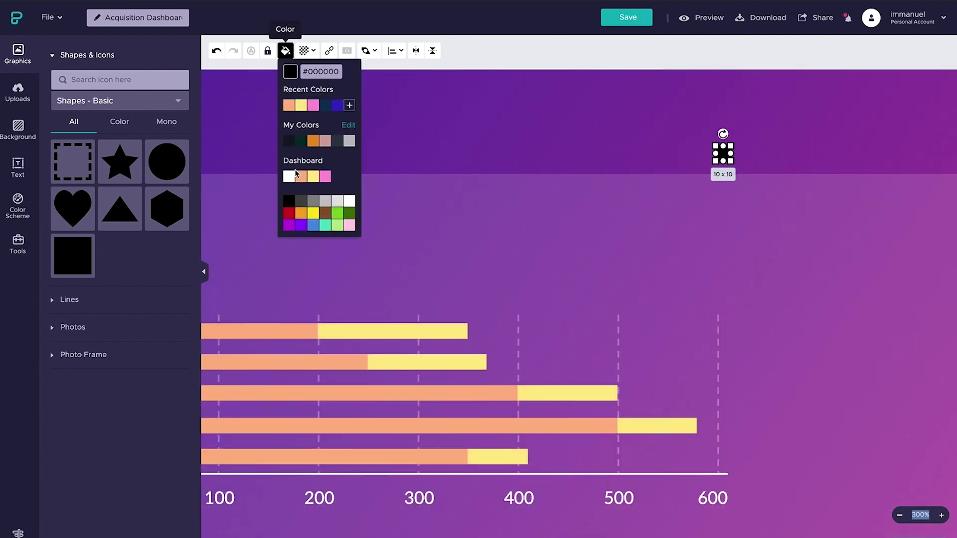
click(301, 176)
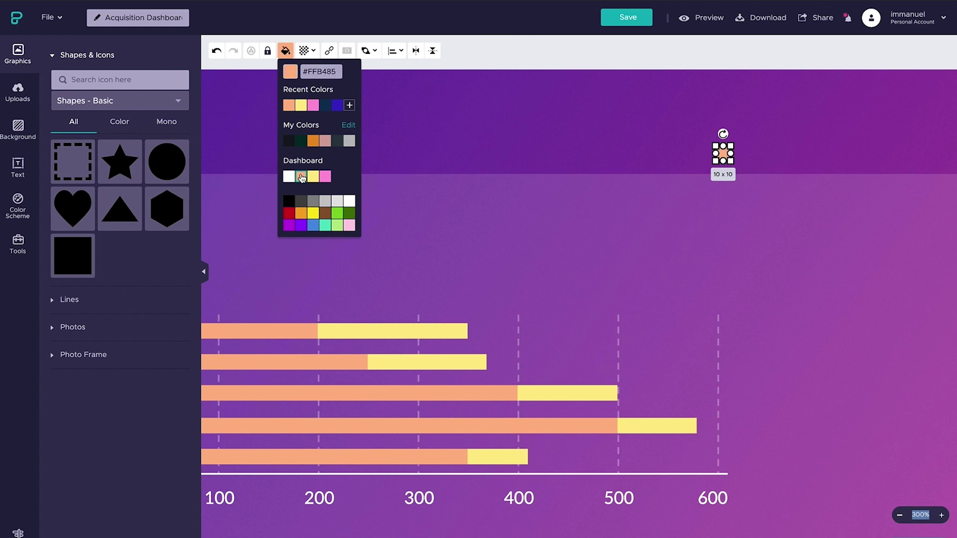
click(700, 169)
drag(722, 154, 720, 222)
Step: Copy the subtitle beside the orange dot and change it to 'New Users'
scroll(719, 222, left, 3)
click(228, 248)
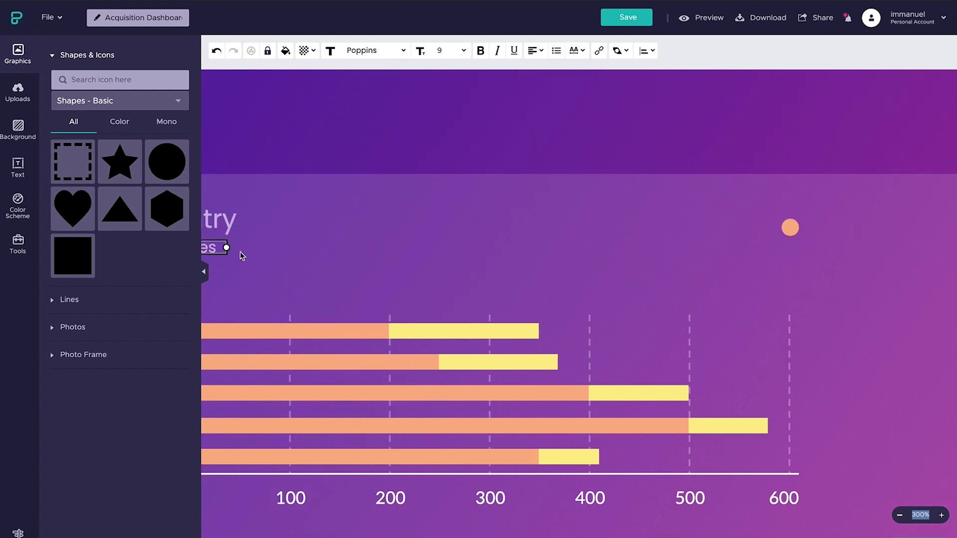
drag(228, 248, 911, 227)
double_click(911, 226)
key(ctrl+a)
key(BackSpace)
text(New Users)
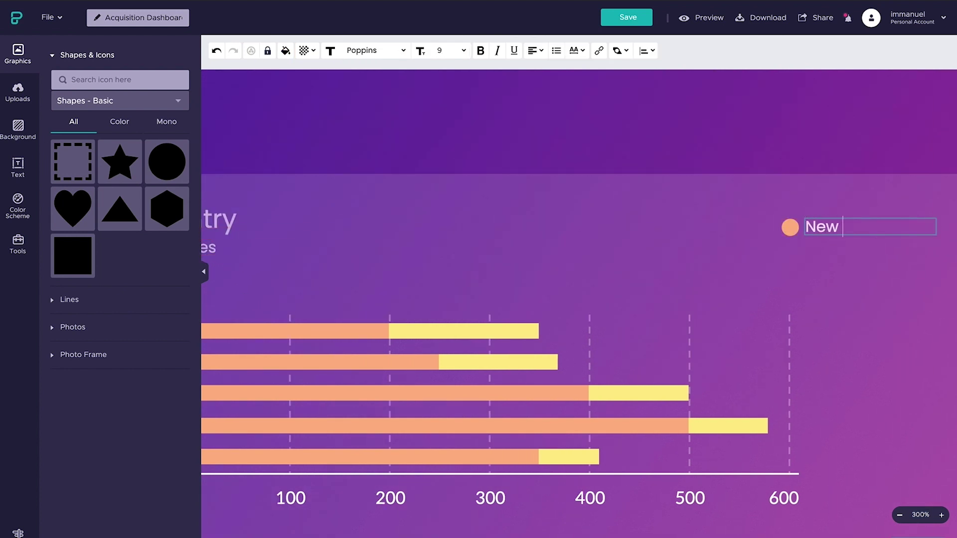
Step: Duplicate the dot and label to the right and rename the copy 'New Customers'
click(303, 50)
click(900, 514)
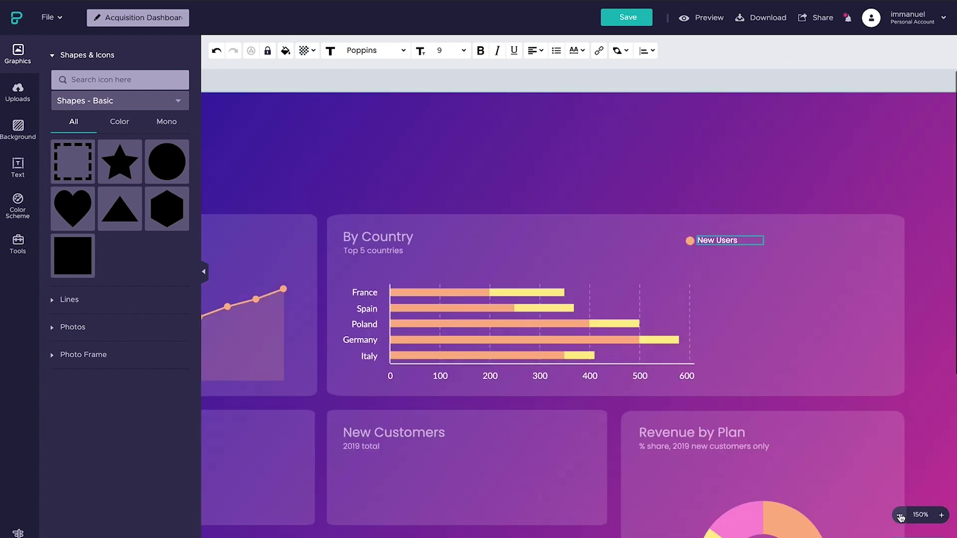
click(376, 50)
click(572, 207)
click(717, 240)
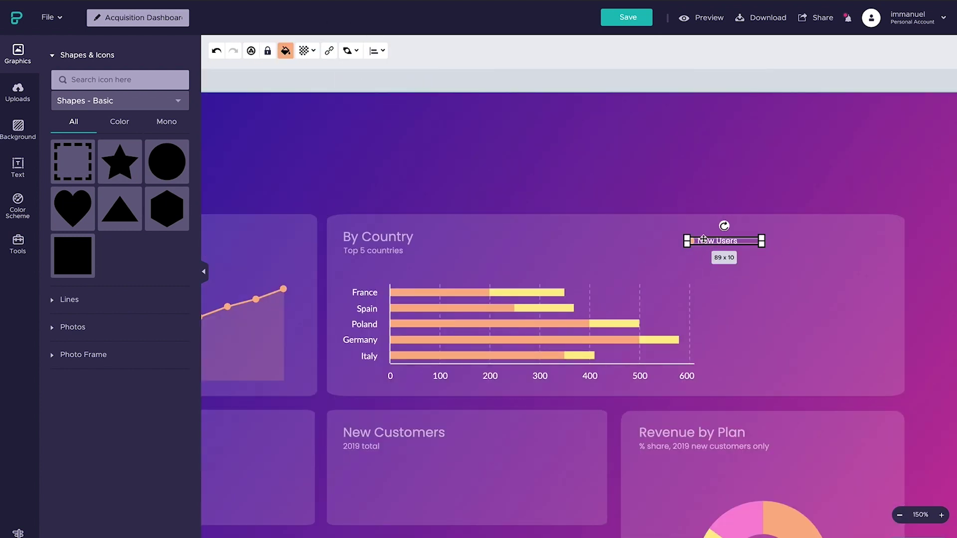
key(ctrl+d)
drag(717, 240, 769, 240)
double_click(787, 240)
key(ctrl+a)
text(New Customers)
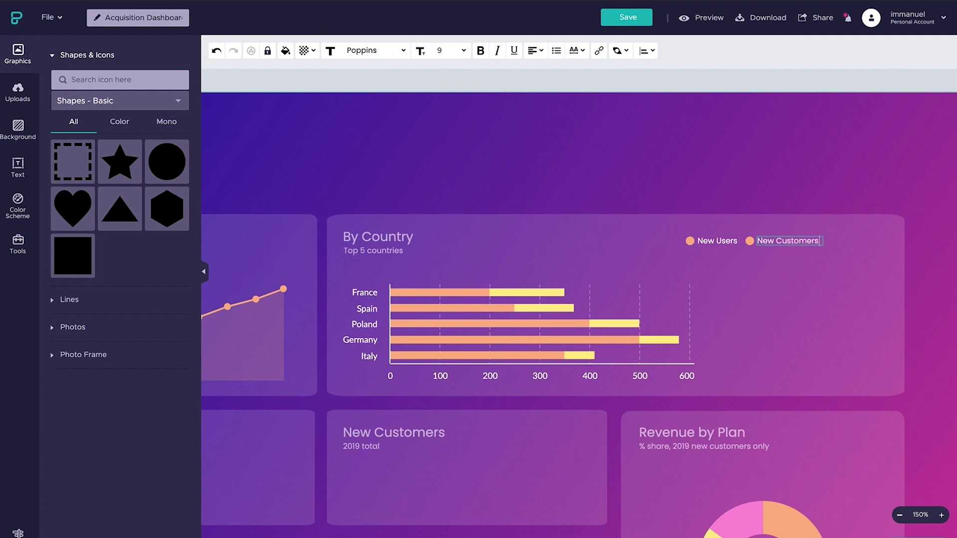
key(Escape)
Step: Colour the second dot yellow and centre the legend vertically with the By Country title
click(285, 50)
click(313, 178)
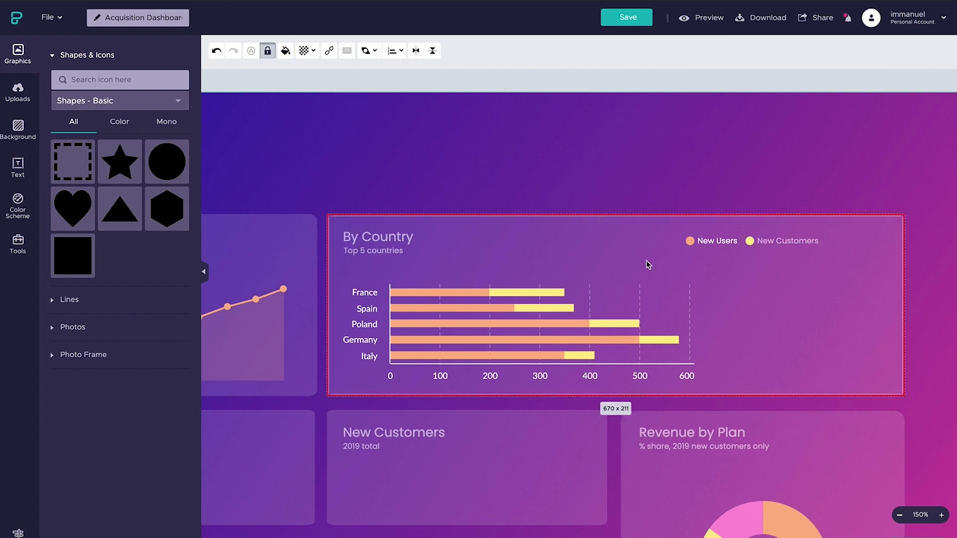
shift+click(377, 236)
click(376, 50)
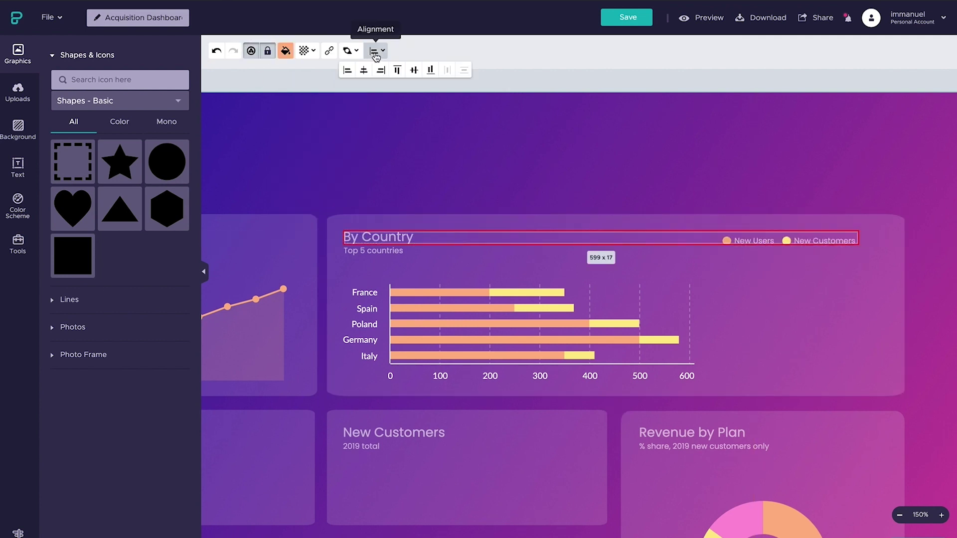
click(414, 70)
drag(760, 234, 768, 234)
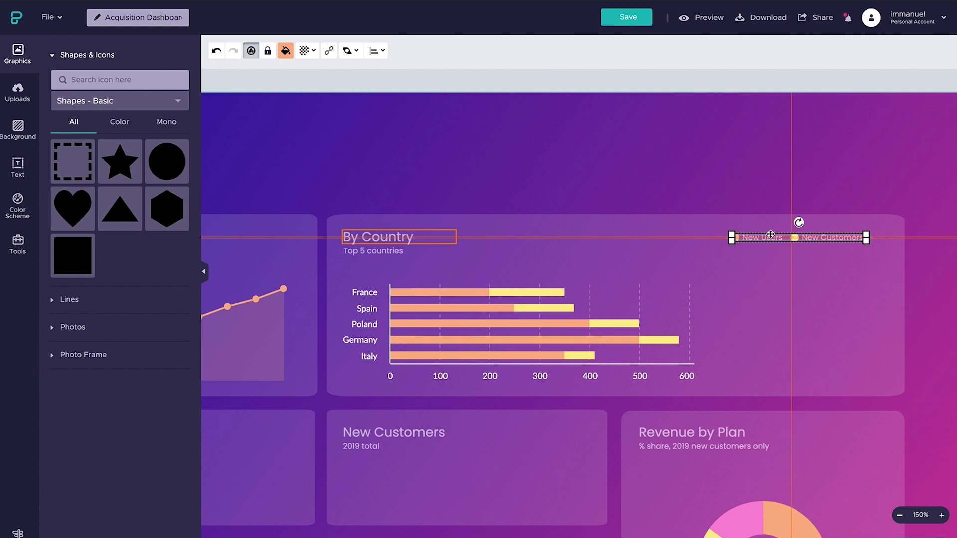
click(927, 354)
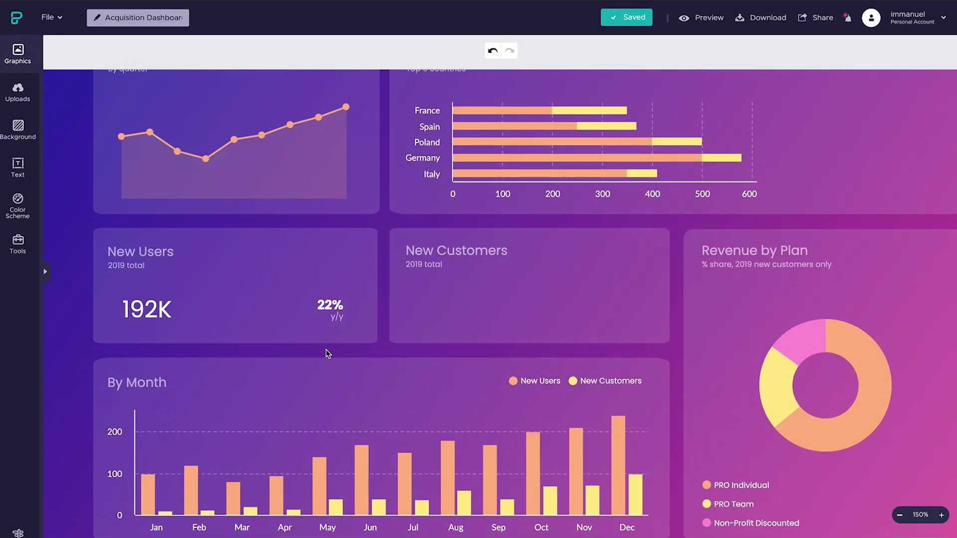
click(153, 313)
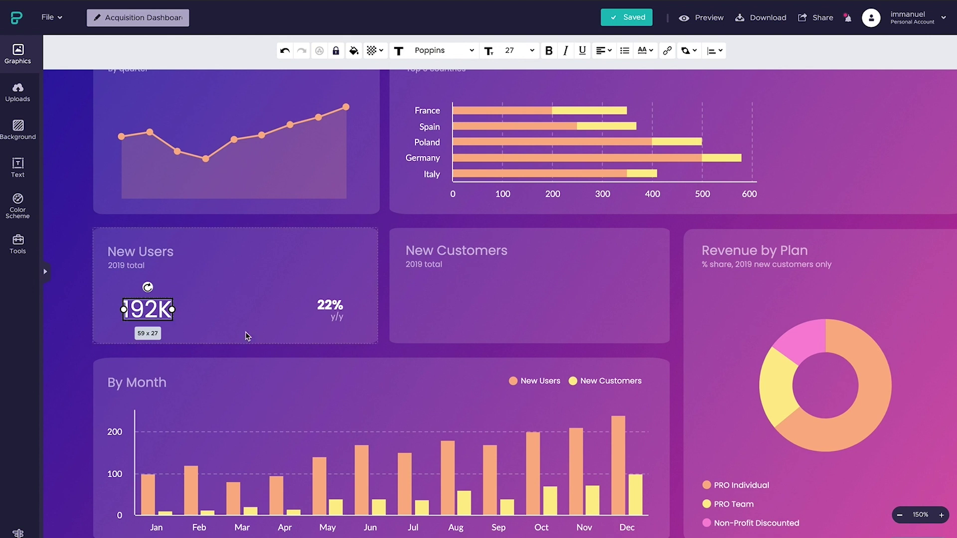
click(307, 353)
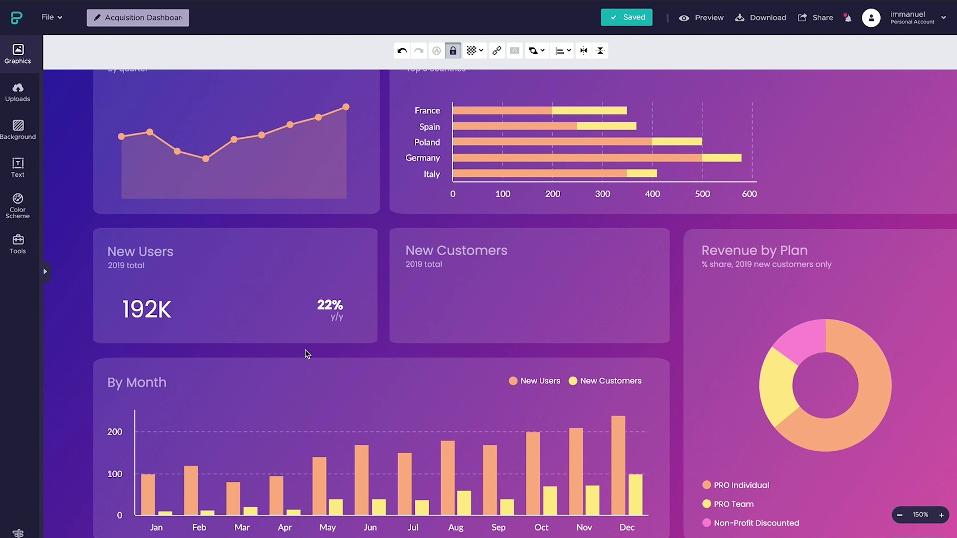
click(18, 53)
Step: Add a solid #FFB485 peach line to New Users and shorten it beside 192K
click(70, 82)
click(75, 125)
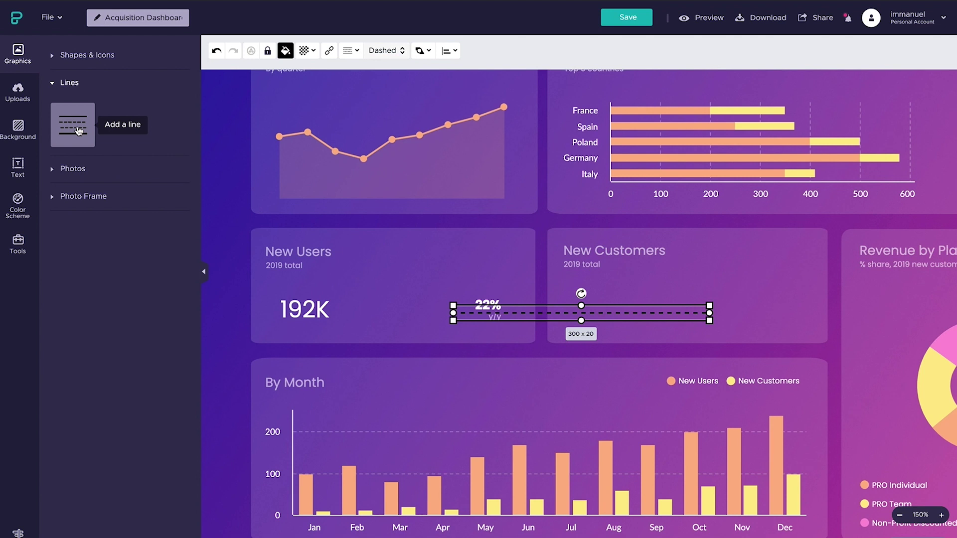
drag(518, 305, 366, 286)
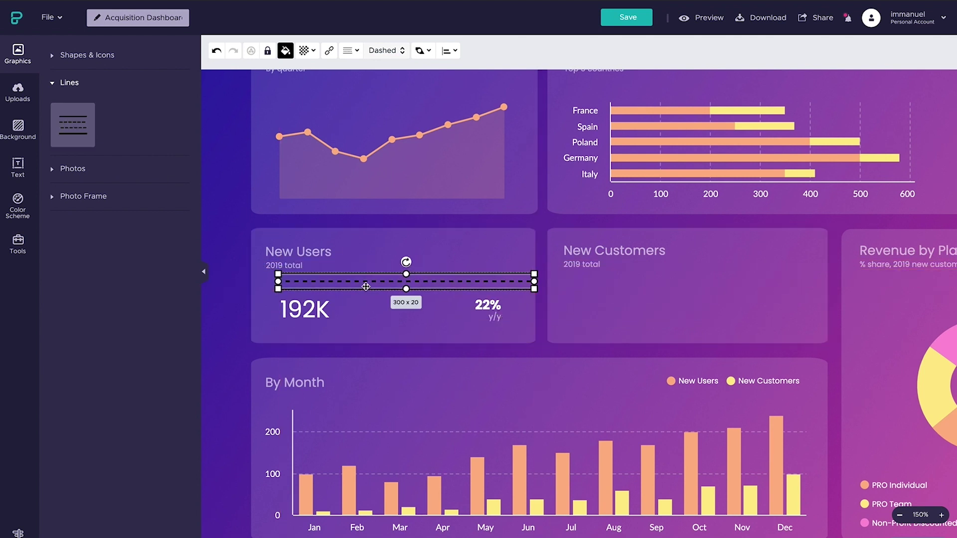
click(396, 51)
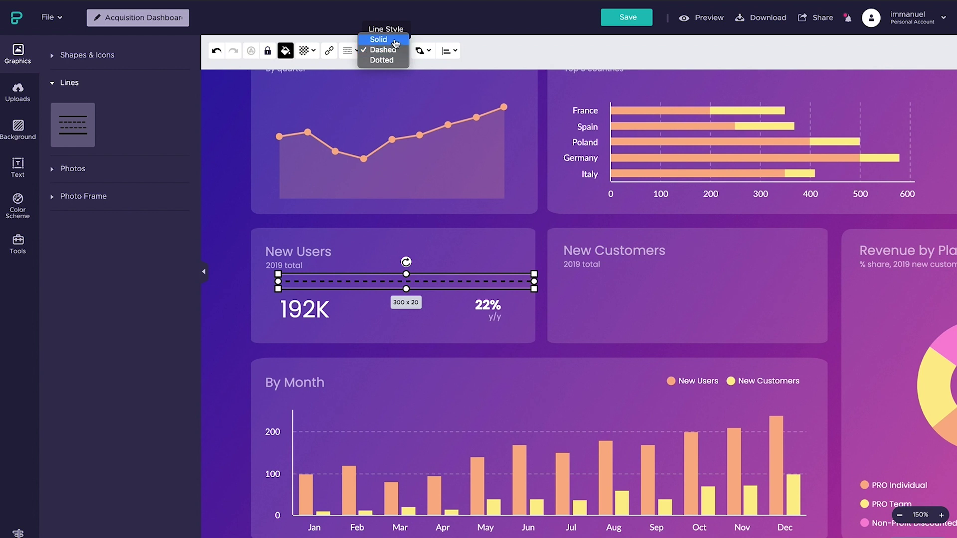
click(383, 39)
click(285, 50)
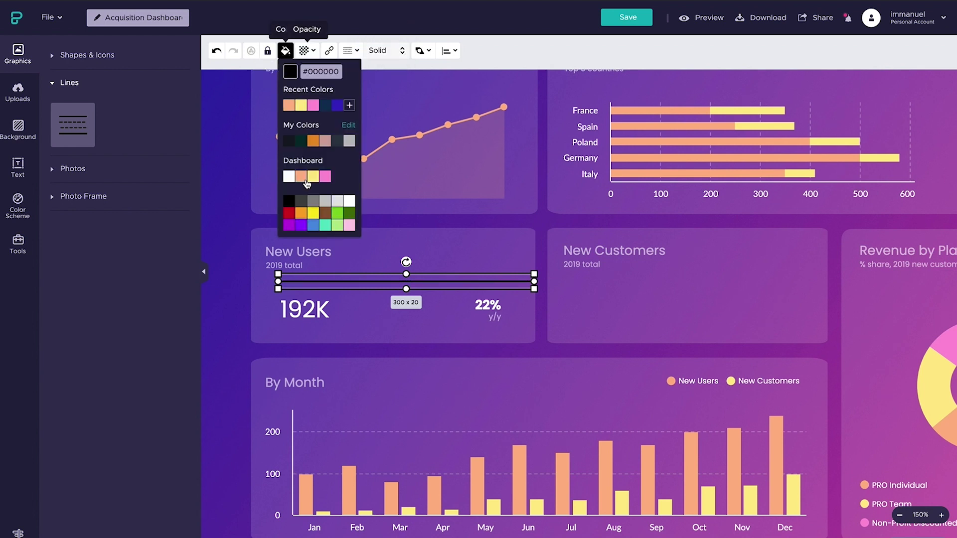
click(302, 177)
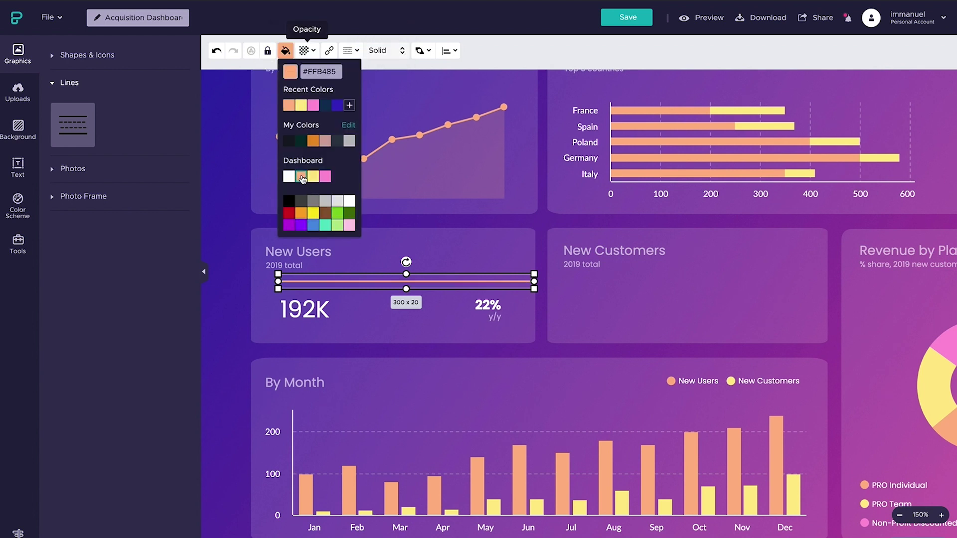
click(521, 285)
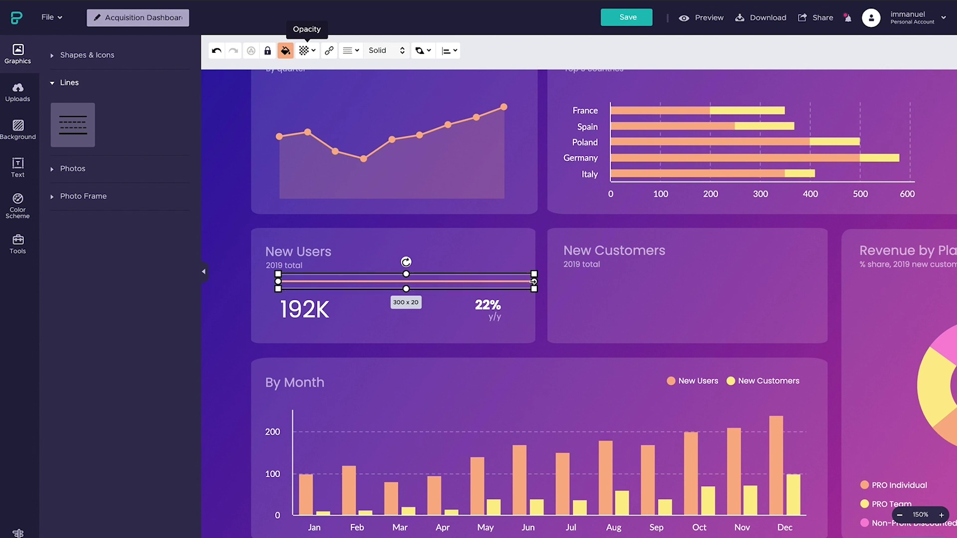
drag(534, 282, 274, 310)
Step: Add a tiny white up-right arrow icon just left of 22% in New Users
click(102, 56)
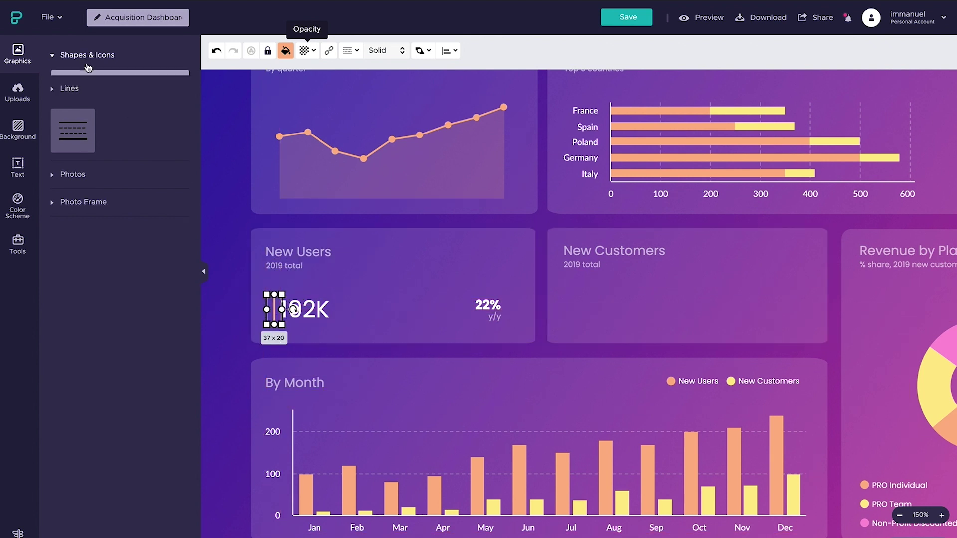
click(107, 75)
text(arrow)
key(Return)
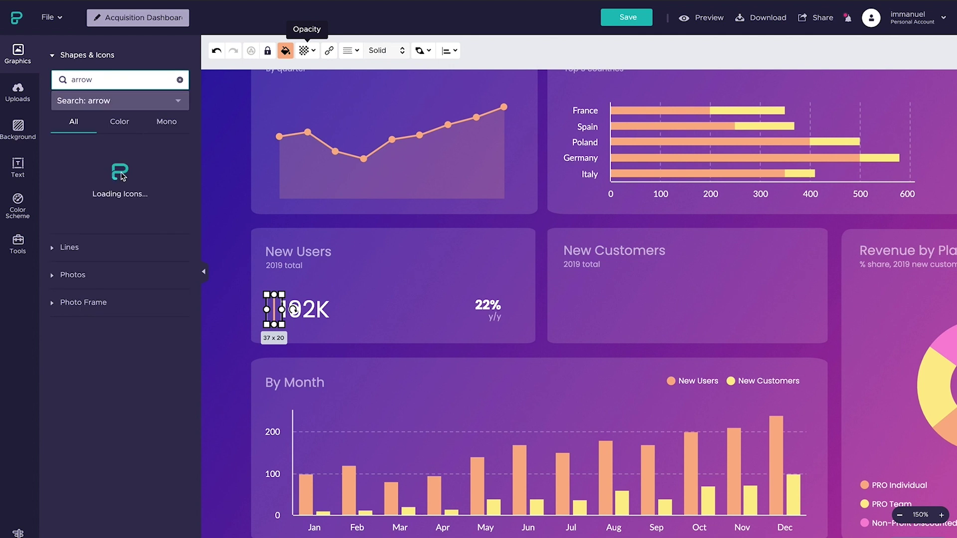
scroll(120, 299, down, 8)
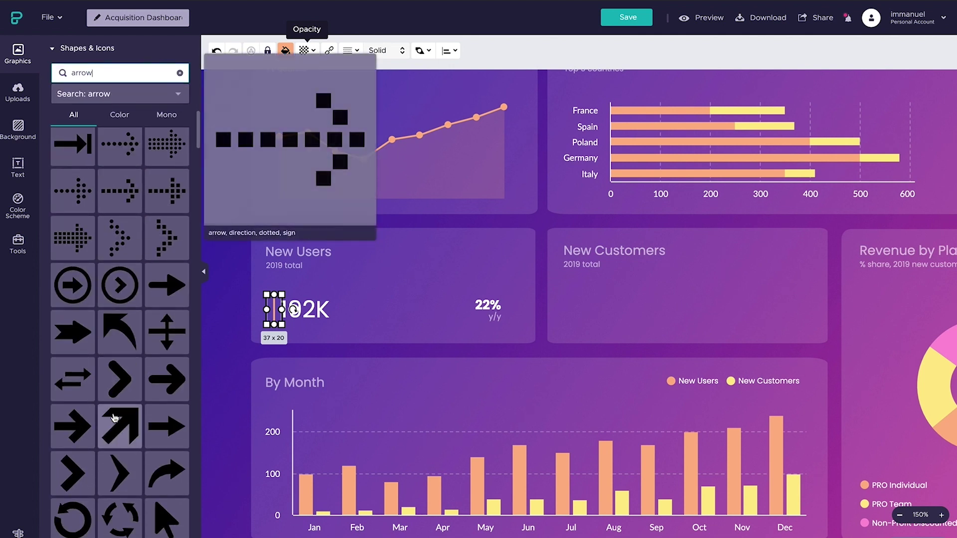
click(114, 418)
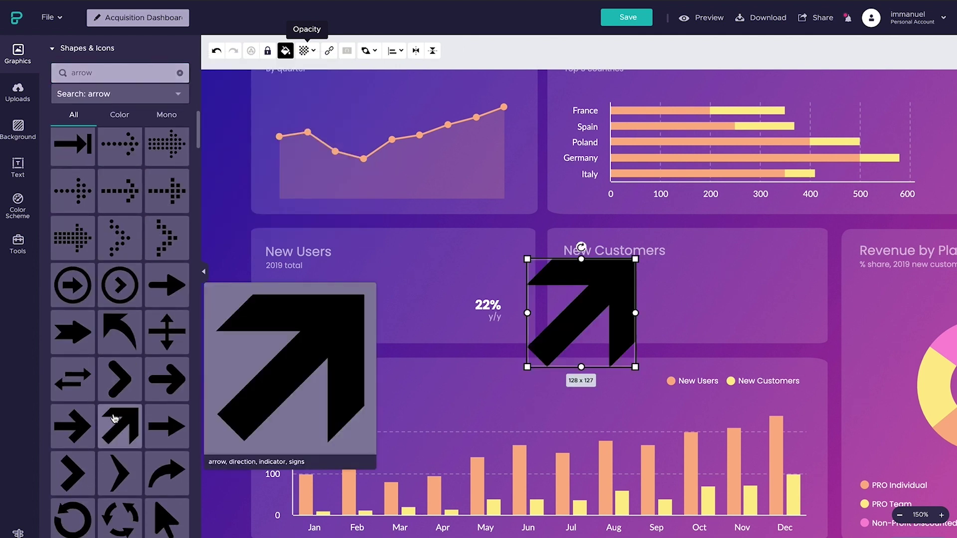
click(285, 51)
click(289, 176)
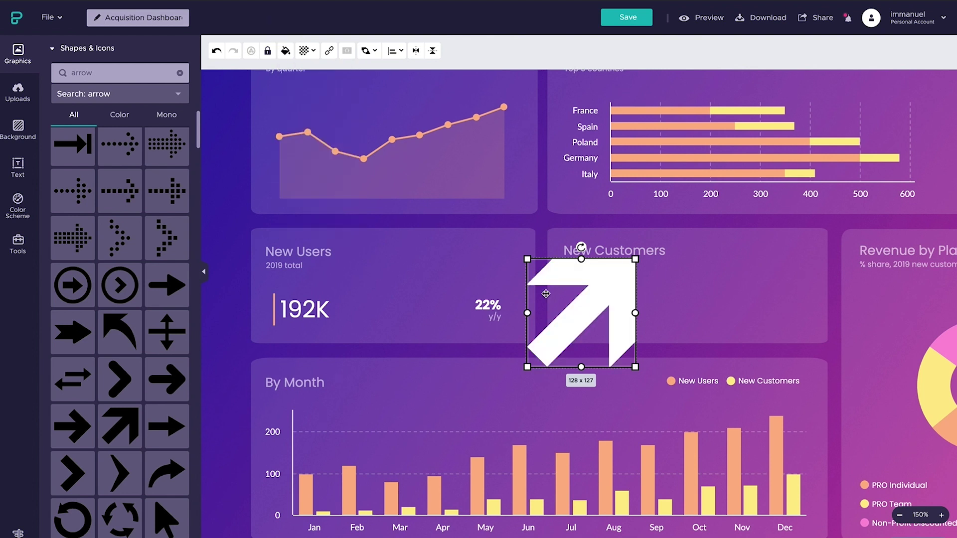
drag(600, 313, 482, 275)
drag(517, 222, 403, 387)
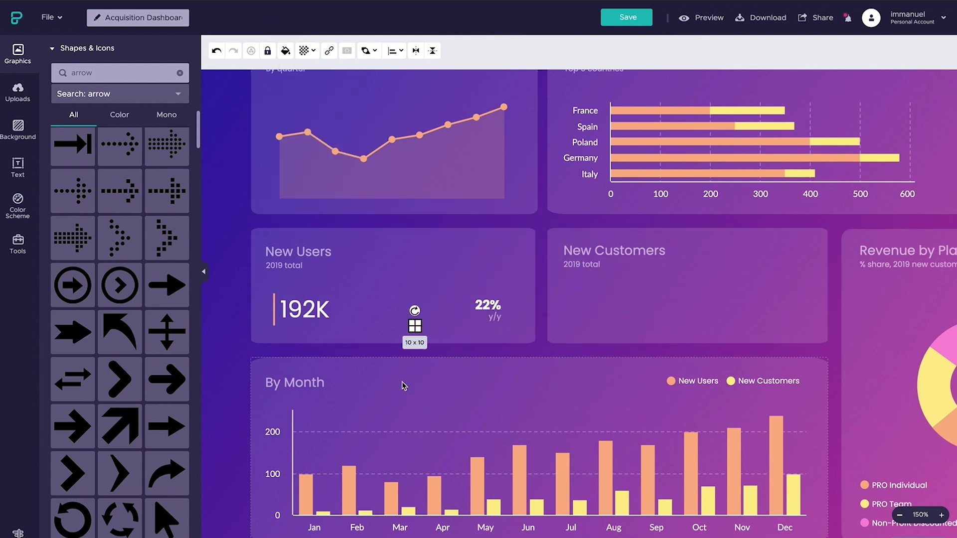
drag(414, 326, 467, 305)
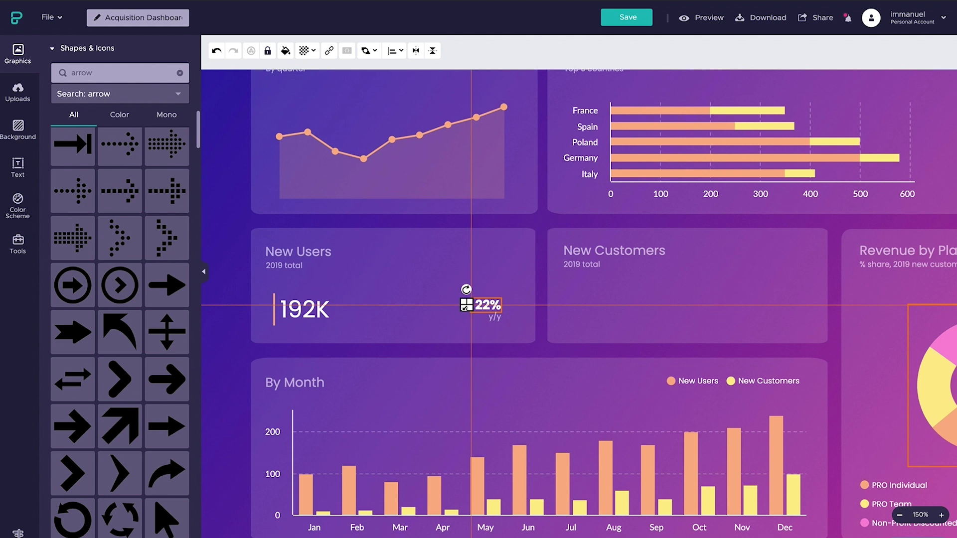
click(474, 368)
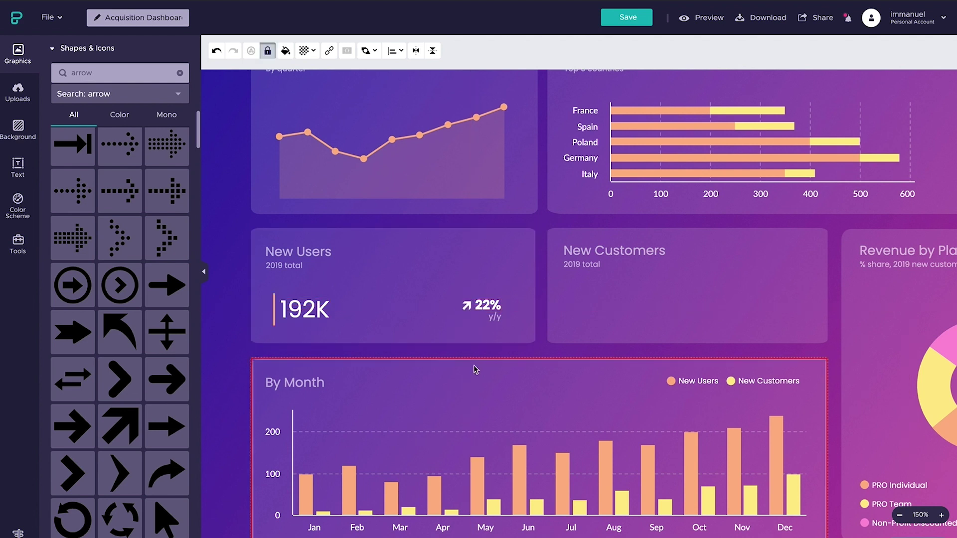
Step: Group the 192K row, duplicate it into the New Customers card, and ungroup the copy
drag(260, 280, 530, 335)
click(251, 51)
key(ctrl+d)
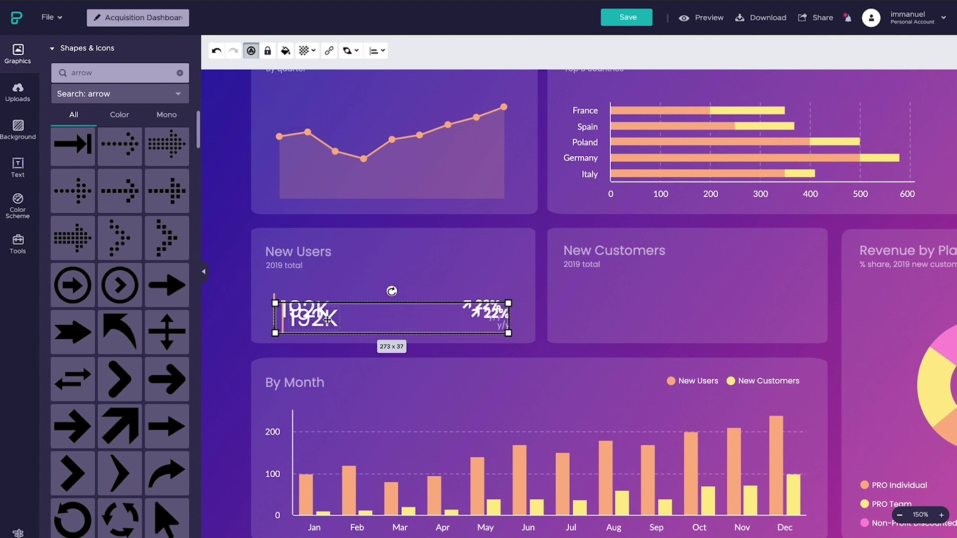
drag(322, 316, 611, 310)
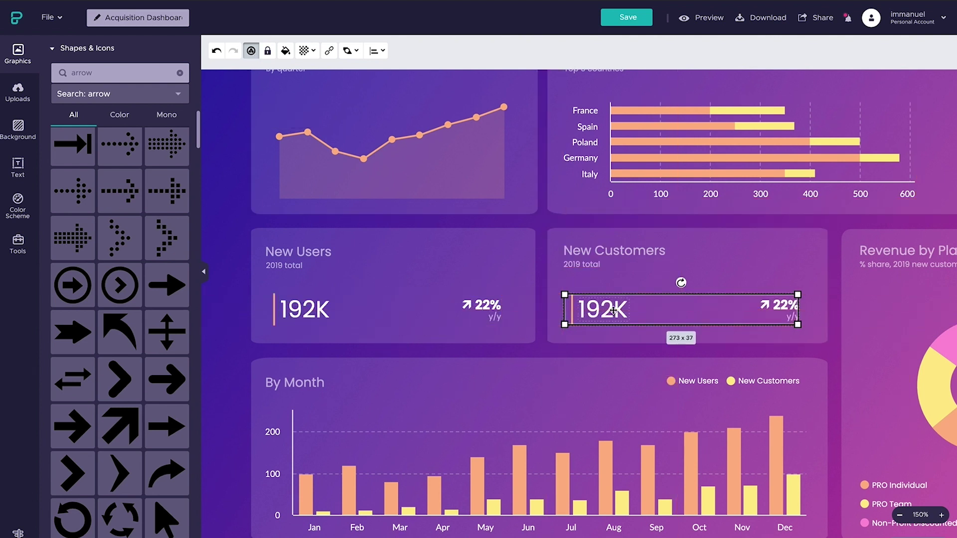
click(649, 356)
click(608, 308)
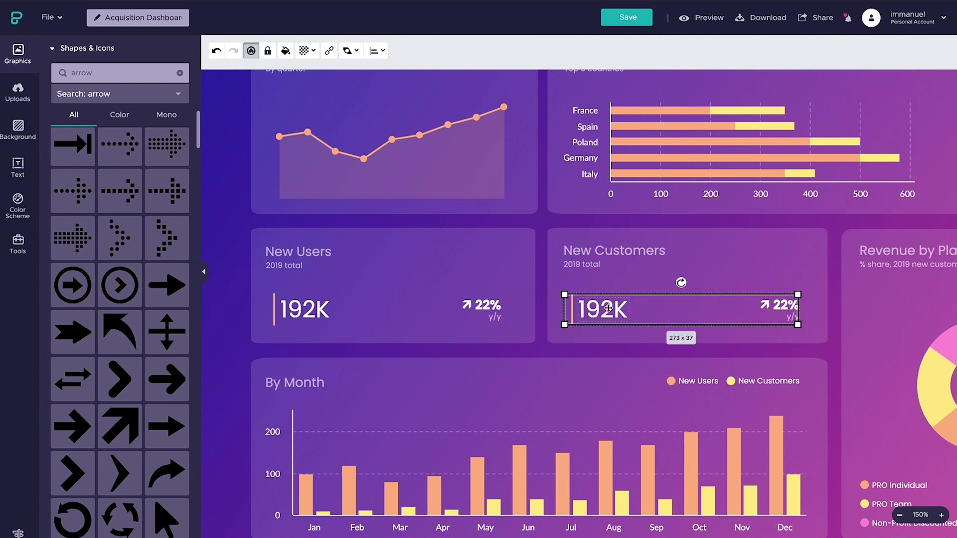
click(251, 50)
Step: Change the copied figures to 12.4K and 35%
double_click(606, 308)
key(BackSpace)
key(BackSpace)
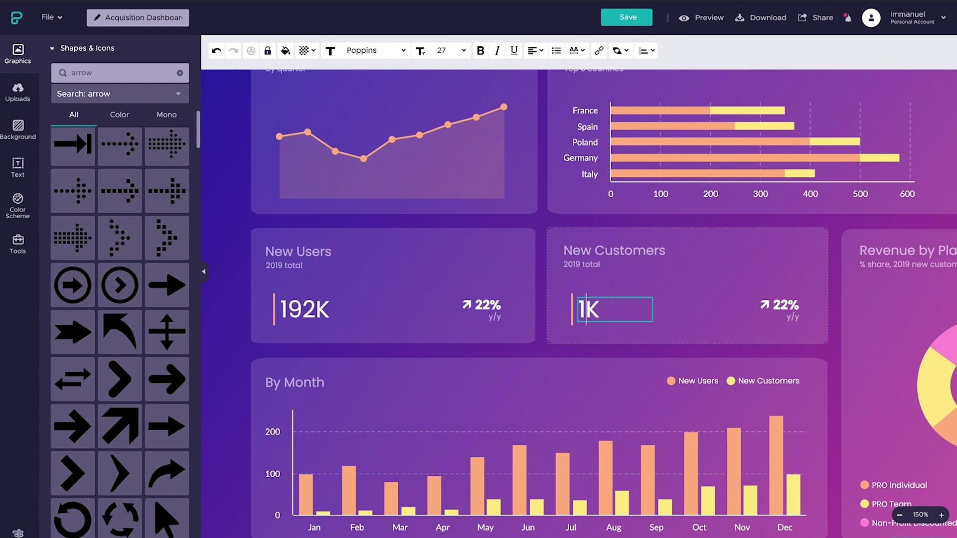
text(2.4)
click(788, 306)
double_click(780, 305)
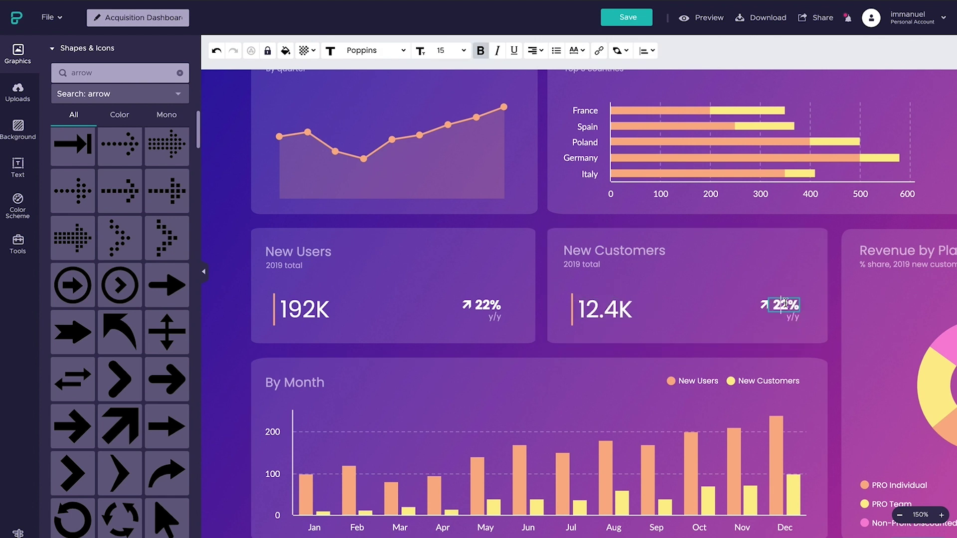
drag(783, 305, 775, 304)
text(35)
Step: Recolour the New Customers accent bar with a dashboard palette colour
click(568, 306)
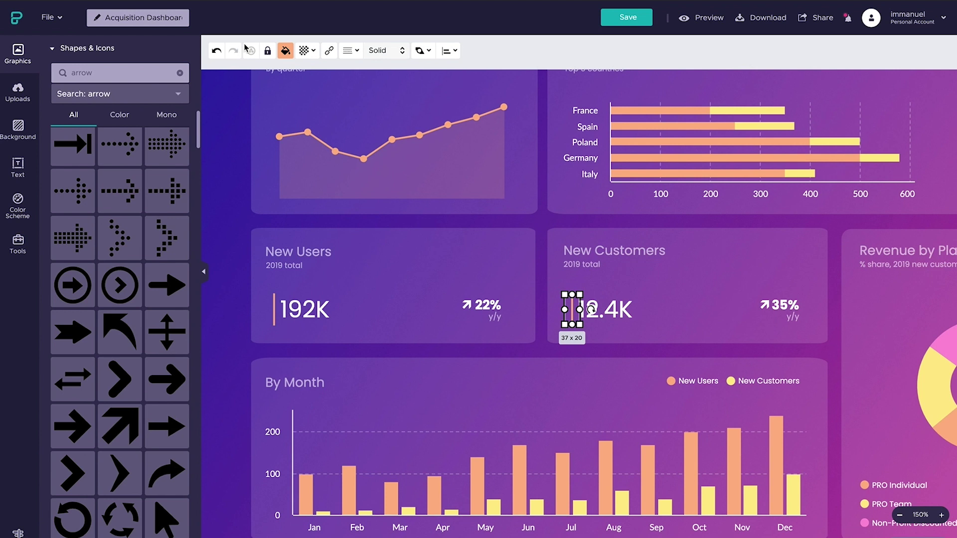
click(285, 51)
click(313, 176)
click(430, 351)
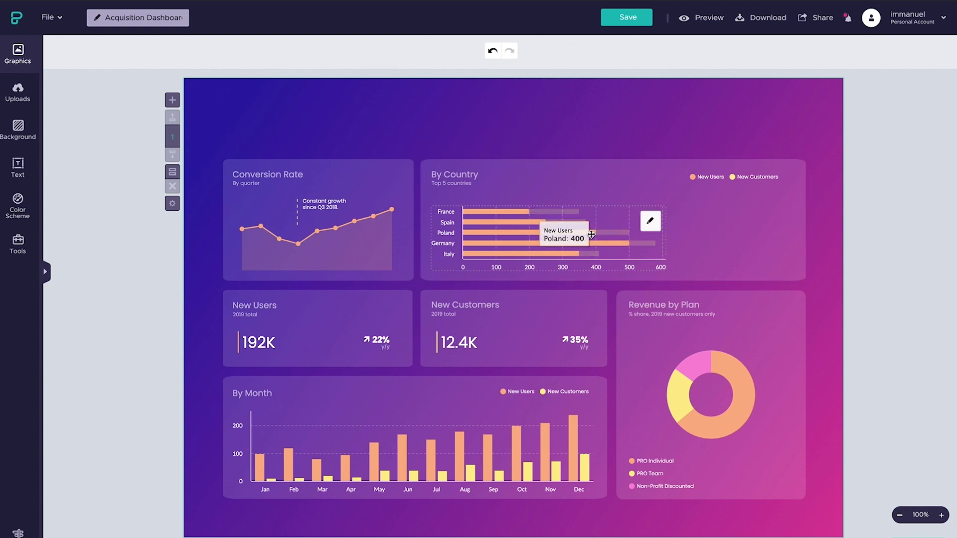
click(17, 51)
Step: Add a white world map icon right of the By Country chart
click(90, 54)
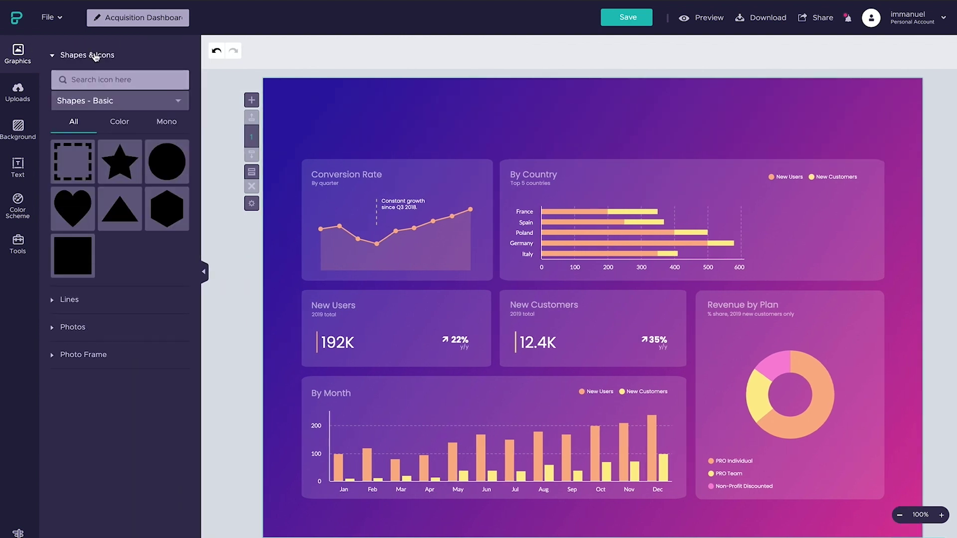
click(107, 78)
text(world)
key(Return)
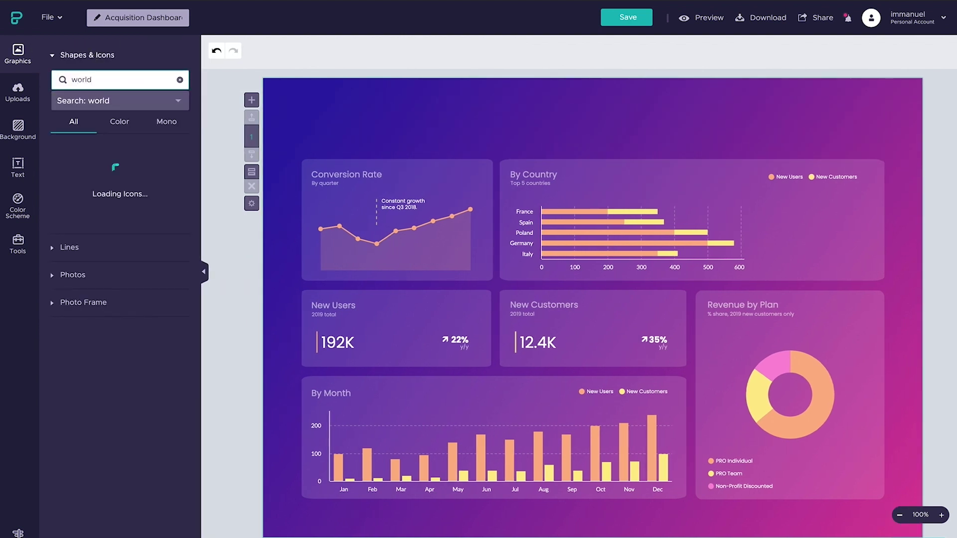
click(167, 255)
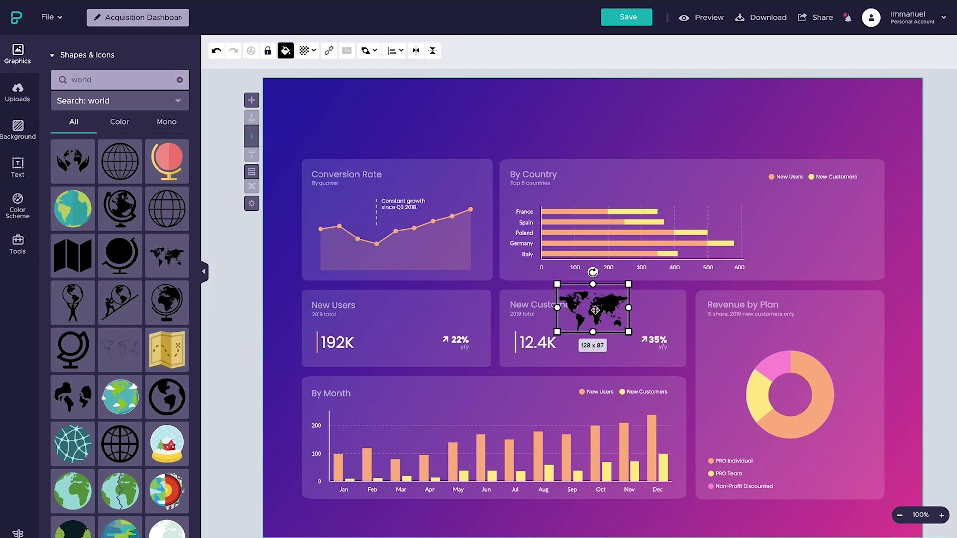
drag(595, 310, 803, 233)
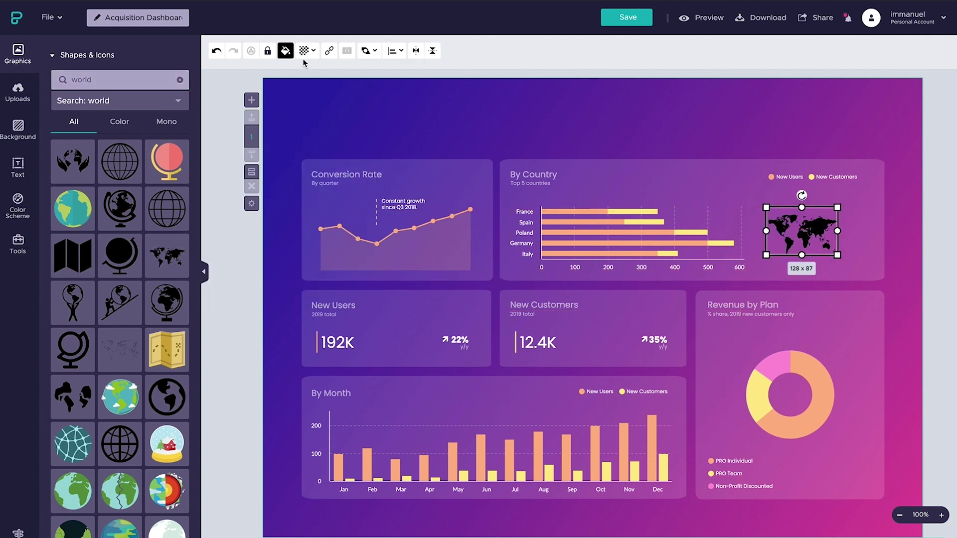
click(285, 50)
click(287, 180)
Step: Fade the world map to about 25% opacity, enlarge it and shift it right
click(307, 50)
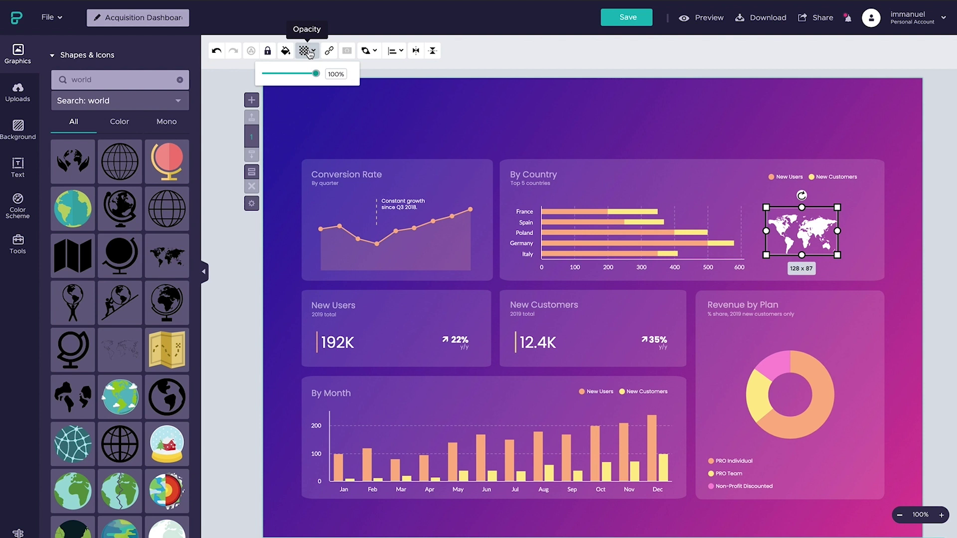
drag(316, 73, 281, 75)
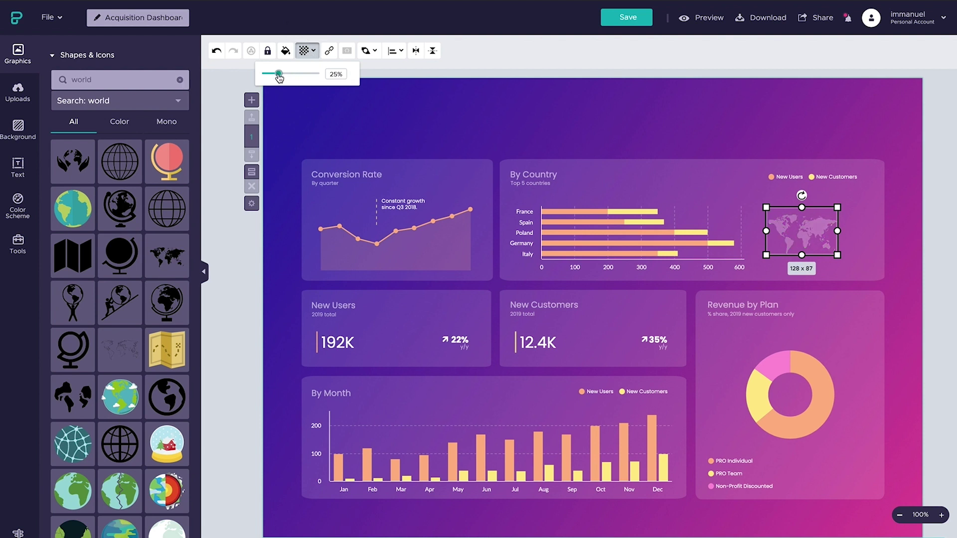
drag(837, 255, 850, 265)
drag(793, 252, 806, 252)
click(560, 134)
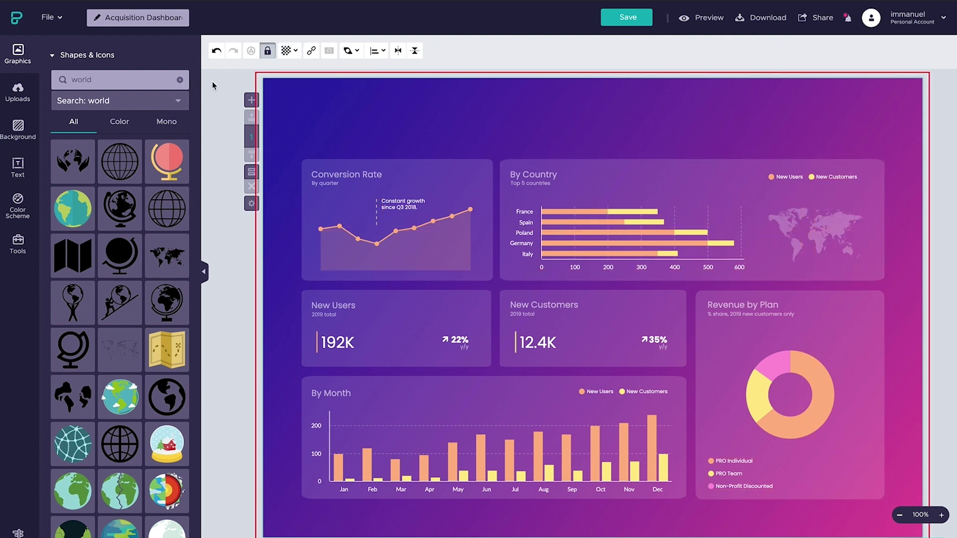
click(181, 82)
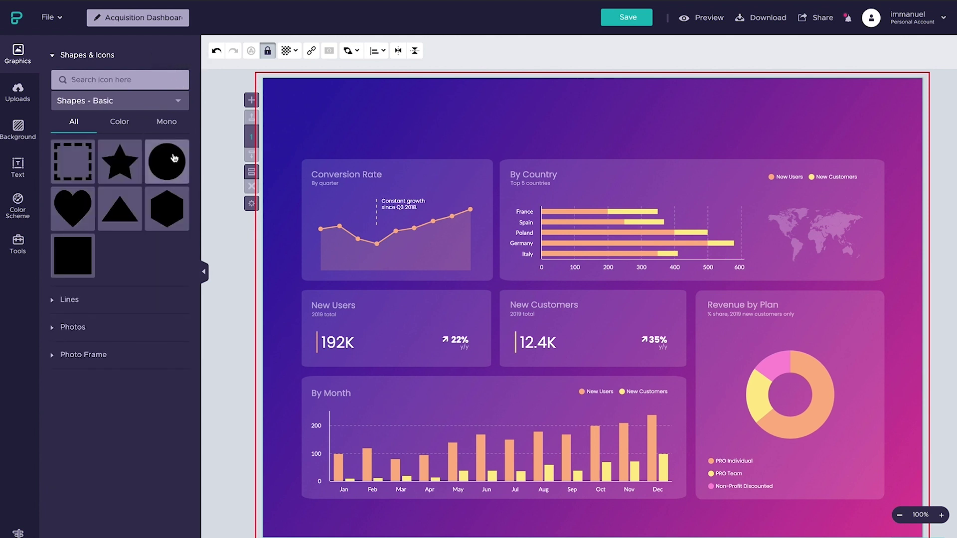
Step: Add a circle above the charts and fill it with the dashboard's yellow
click(174, 159)
drag(485, 124, 567, 115)
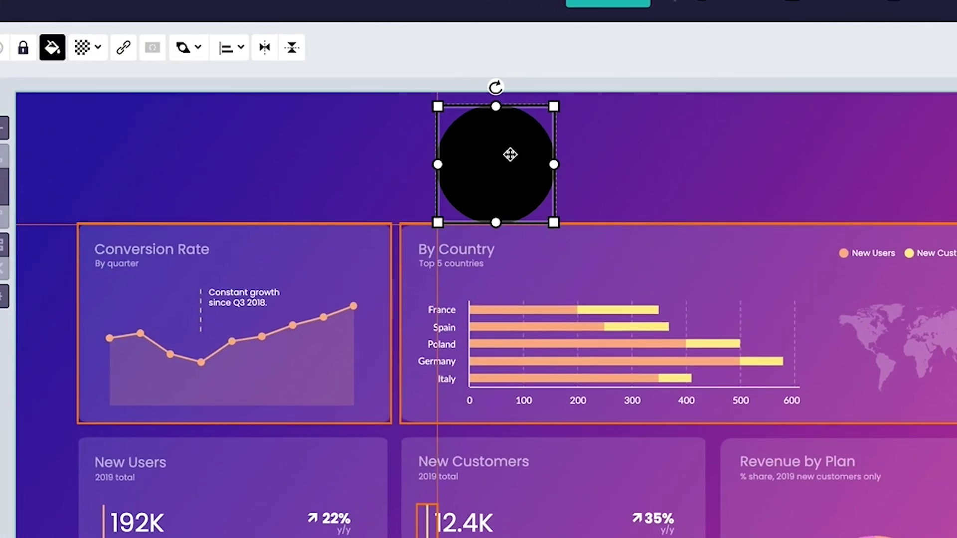
drag(510, 155, 510, 154)
click(52, 48)
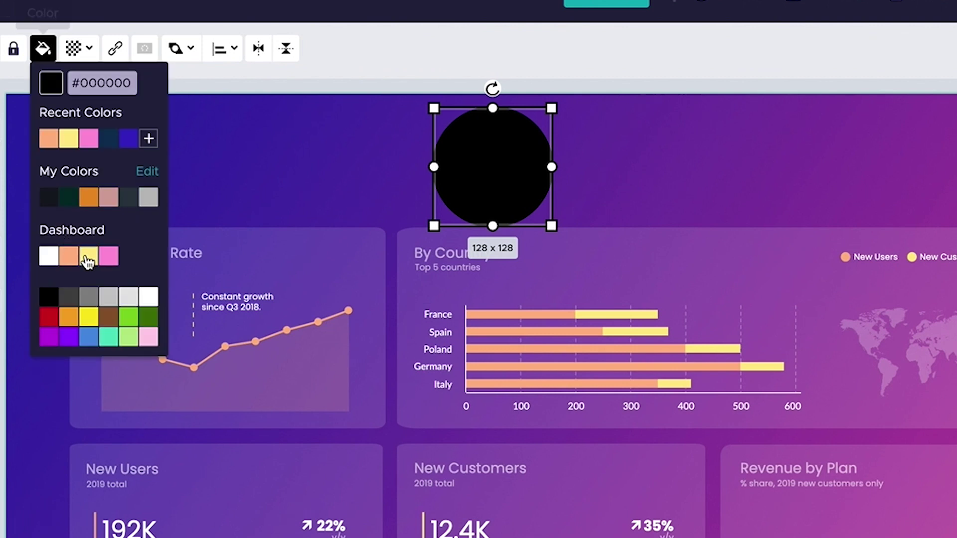
click(89, 256)
Step: Duplicate the yellow circle twice, making each copy smaller, down to 73 x 73
click(499, 149)
key(ctrl+d)
drag(494, 152, 622, 143)
drag(689, 108, 660, 135)
drag(606, 184, 703, 161)
key(ctrl+d)
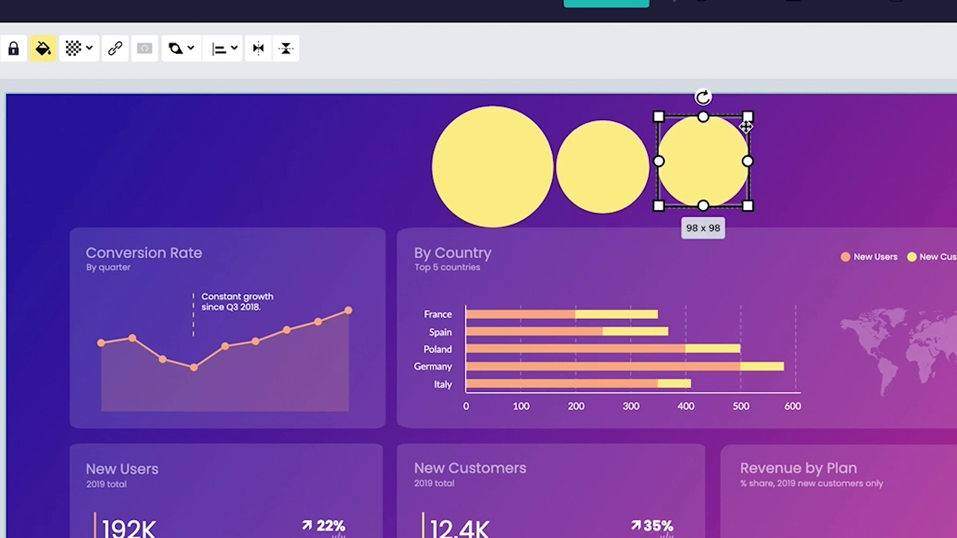
drag(746, 125, 725, 140)
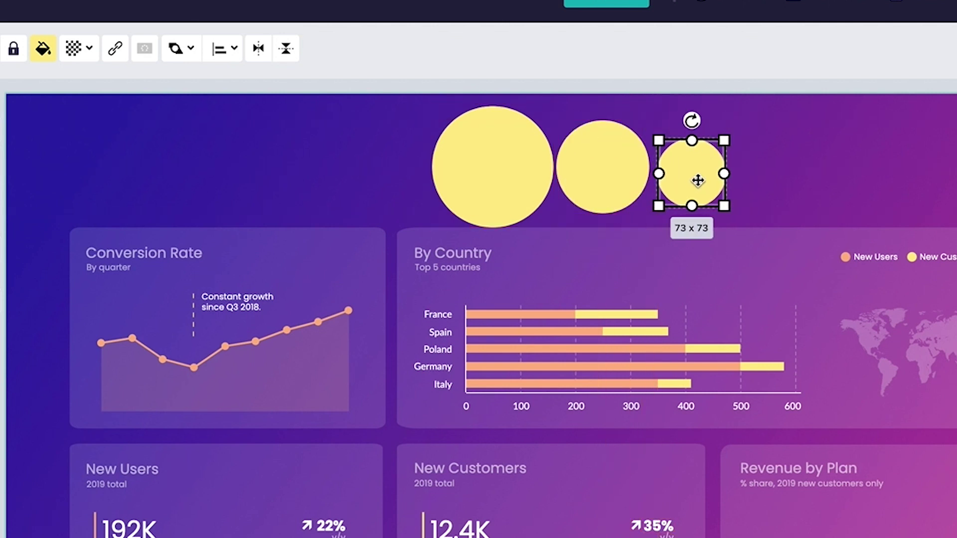
drag(697, 180, 695, 173)
Step: Stack all three circles on one centre, aligned horizontally and vertically
drag(764, 177, 343, 162)
mouse_move(219, 50)
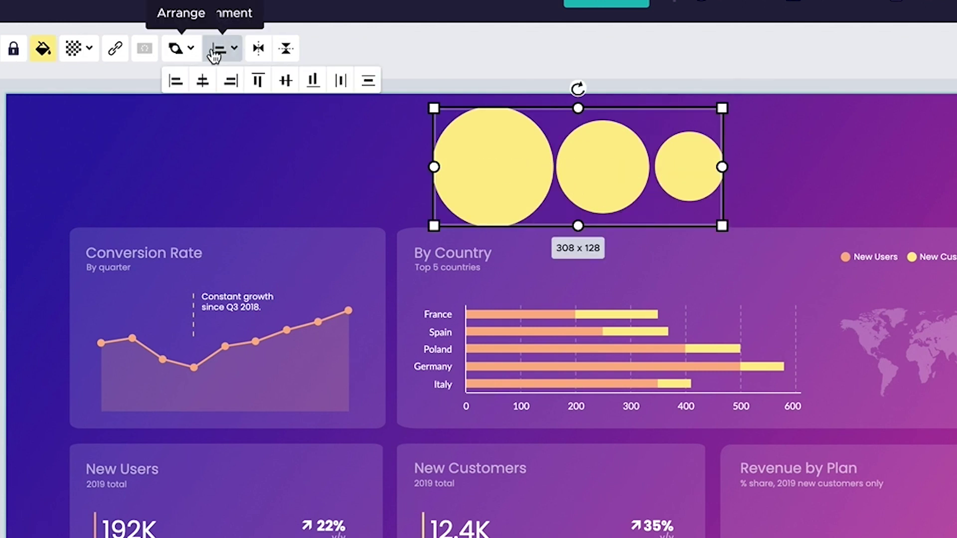
click(203, 81)
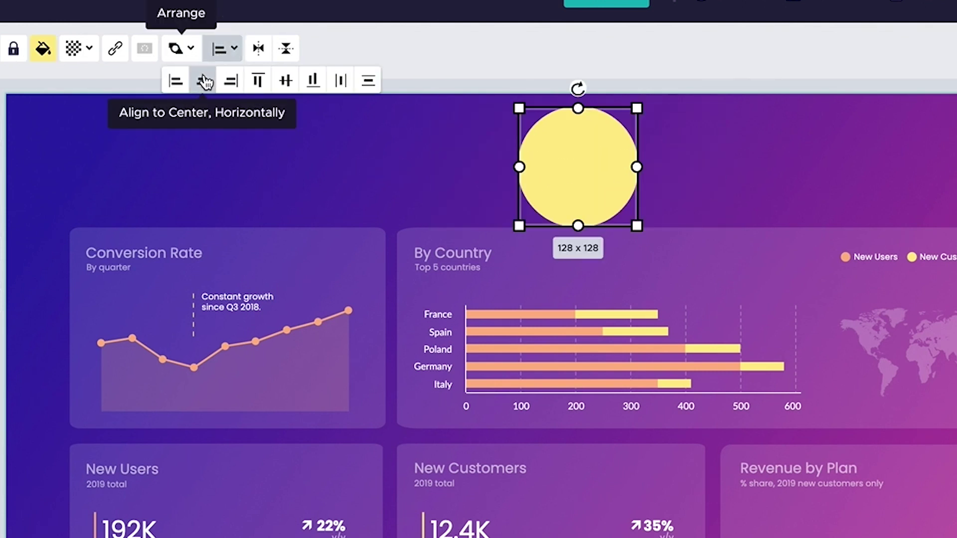
click(286, 82)
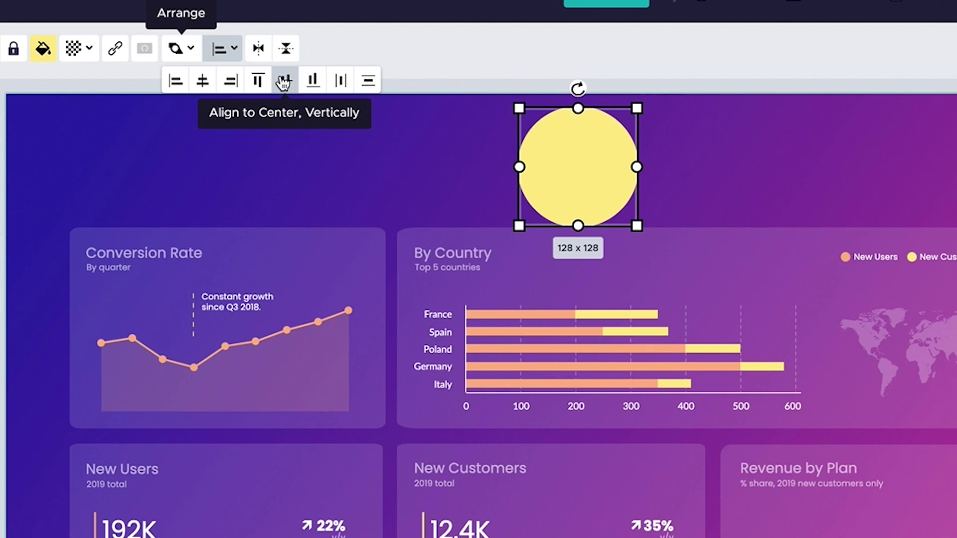
Step: Set the stacked circles to 60% opacity and shrink them onto the Conversion Rate dip
click(73, 48)
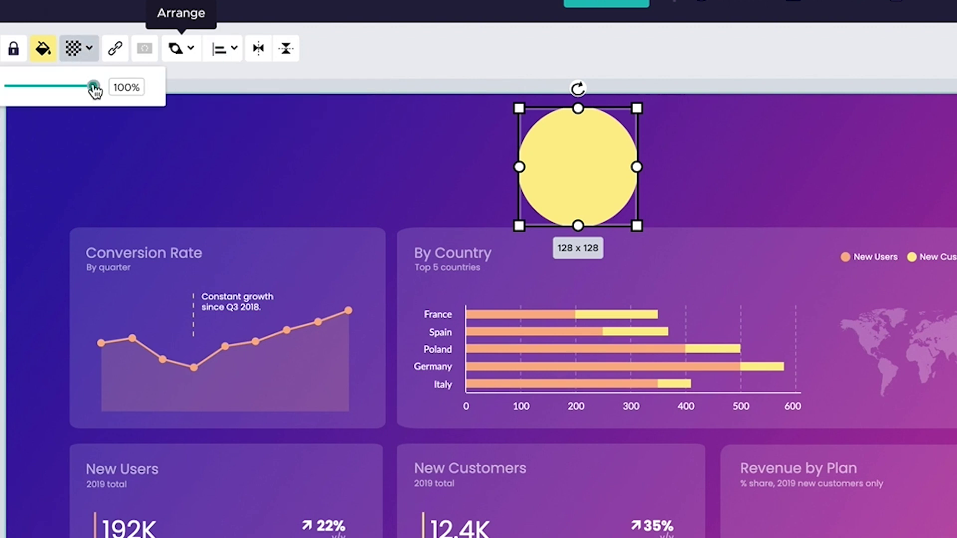
drag(94, 90, 60, 90)
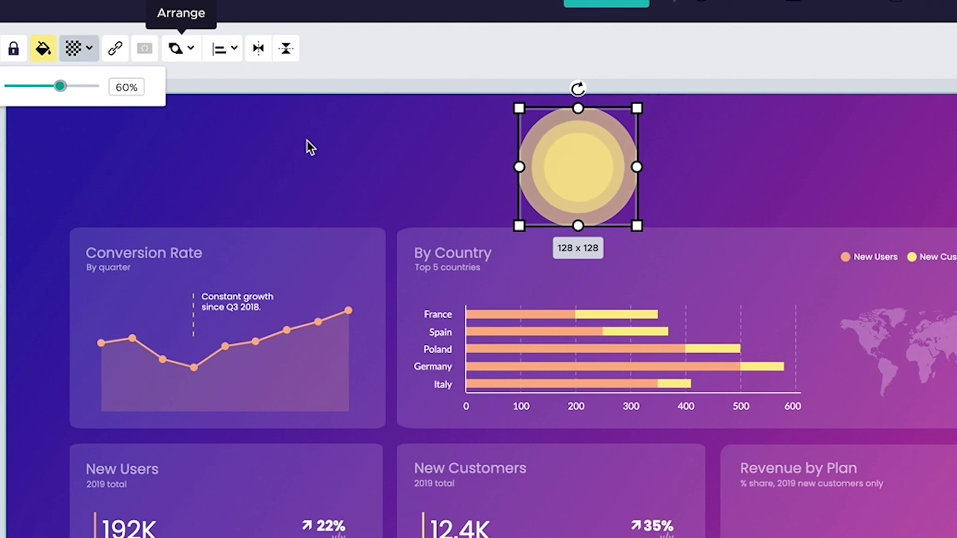
click(551, 149)
drag(636, 107, 194, 367)
click(297, 163)
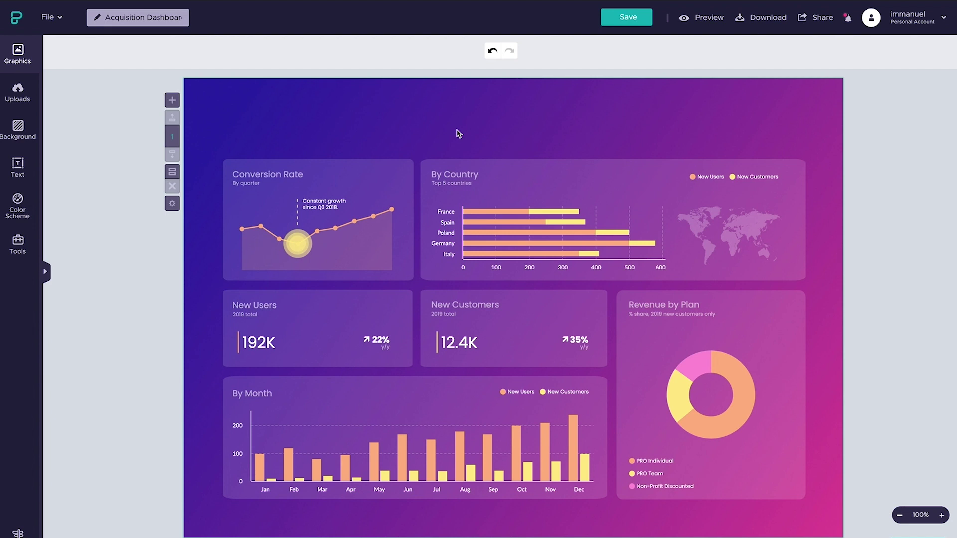
Step: Move the Acquisition title into its final position
key(ctrl+z)
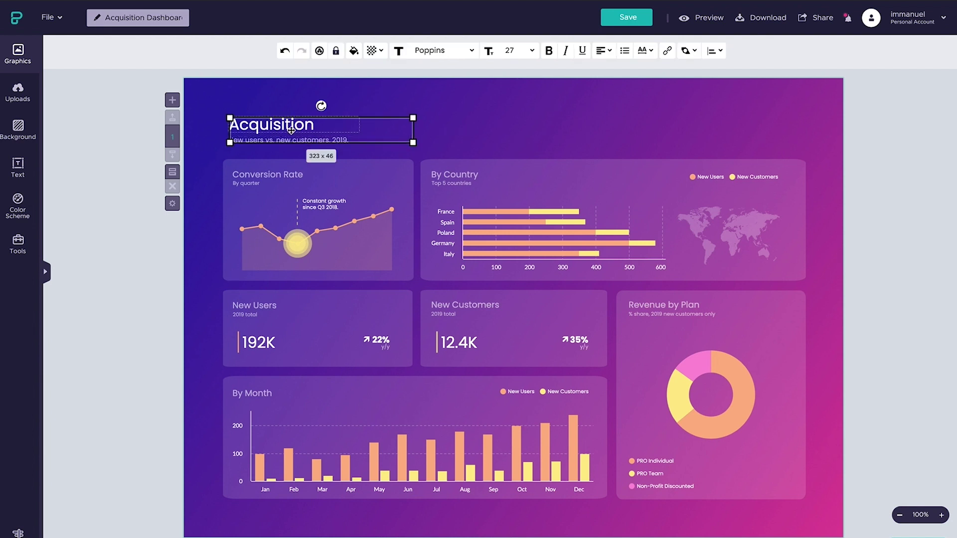
drag(286, 124, 284, 121)
click(150, 281)
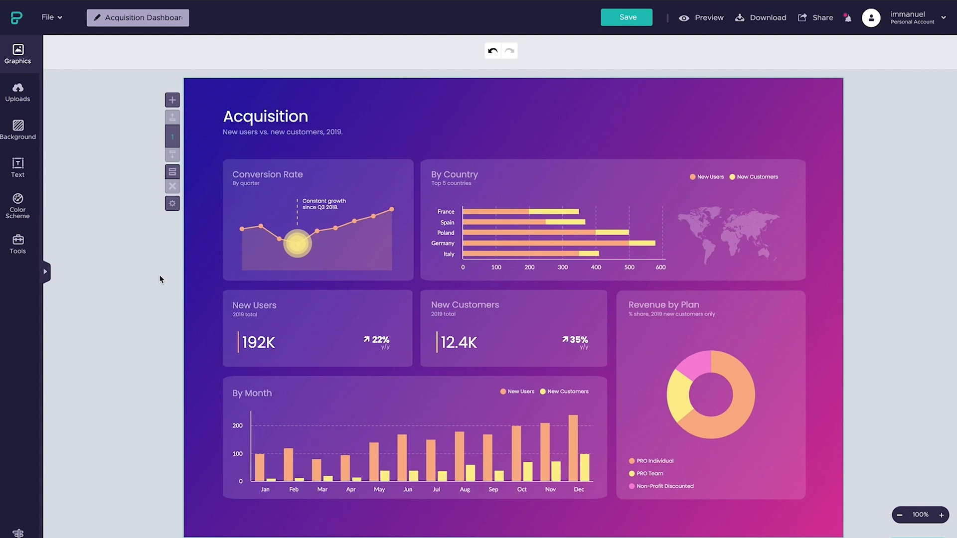
Step: Preview the dashboard and check the interactive chart tooltips
click(703, 18)
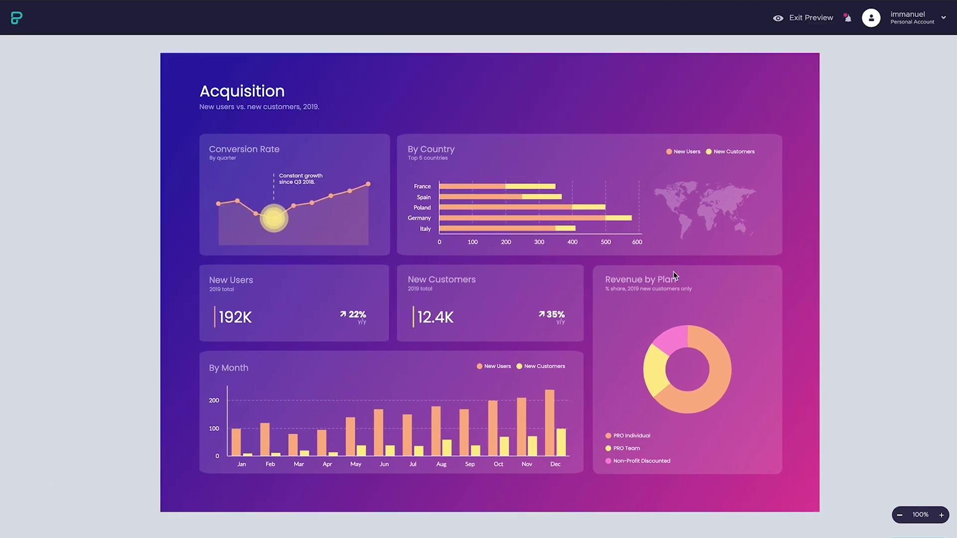
mouse_move(551, 416)
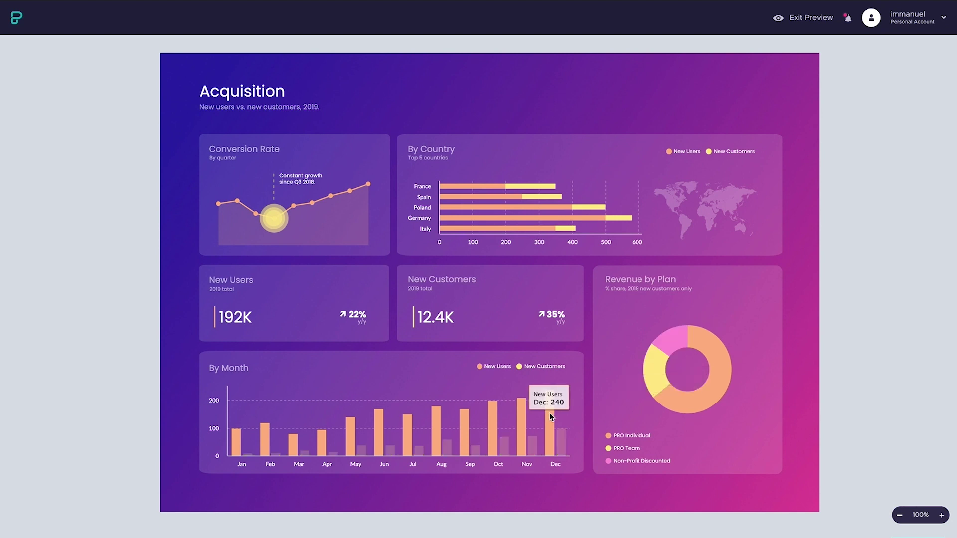
mouse_move(552, 230)
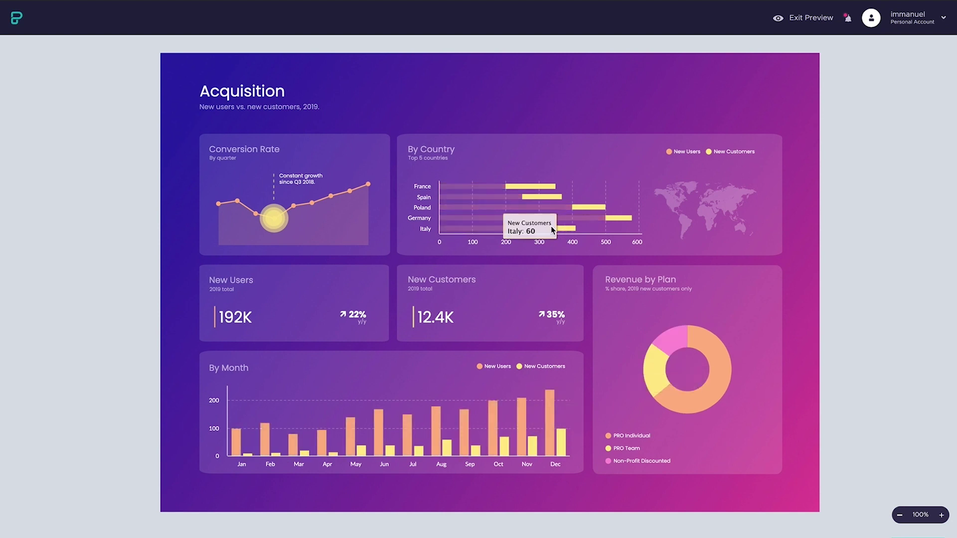
mouse_move(342, 194)
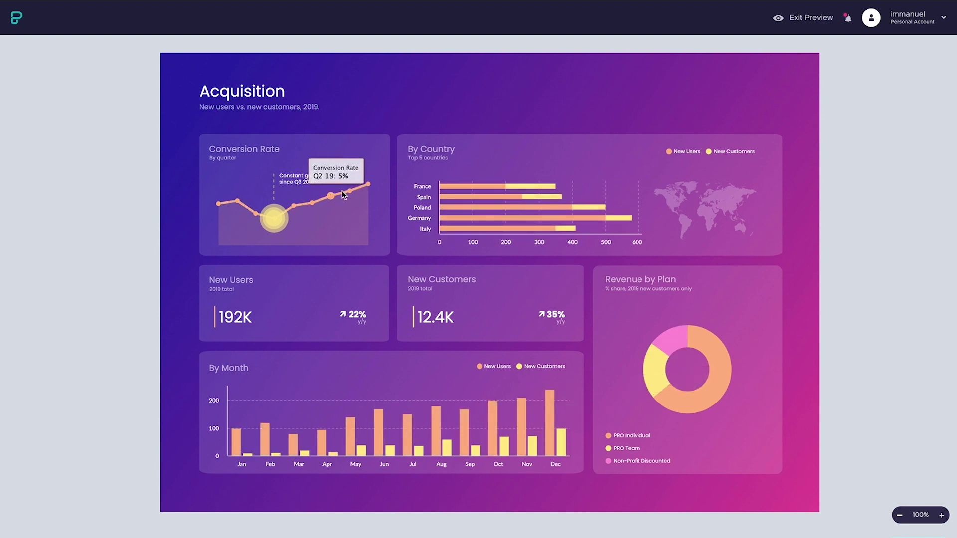
mouse_move(368, 185)
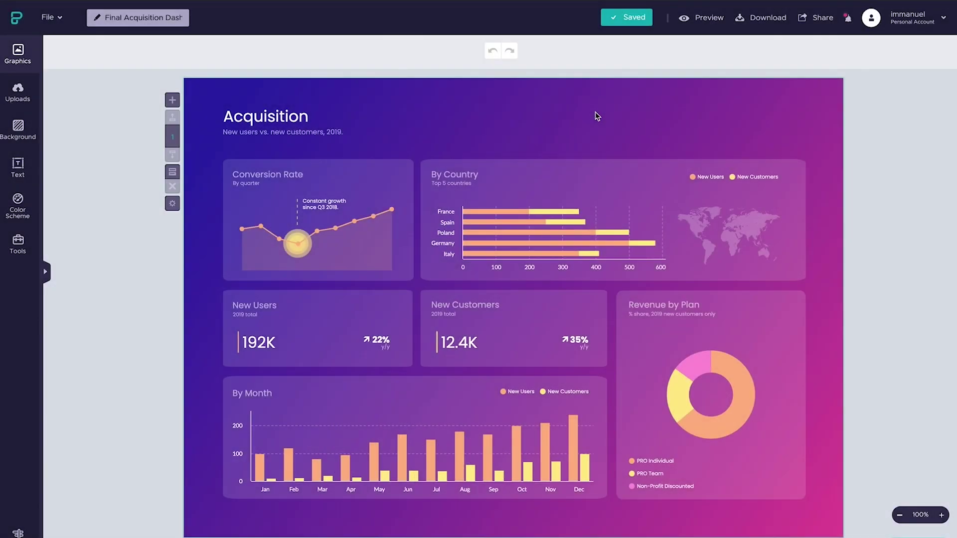
Step: Publish the dashboard and make its share link public
click(822, 18)
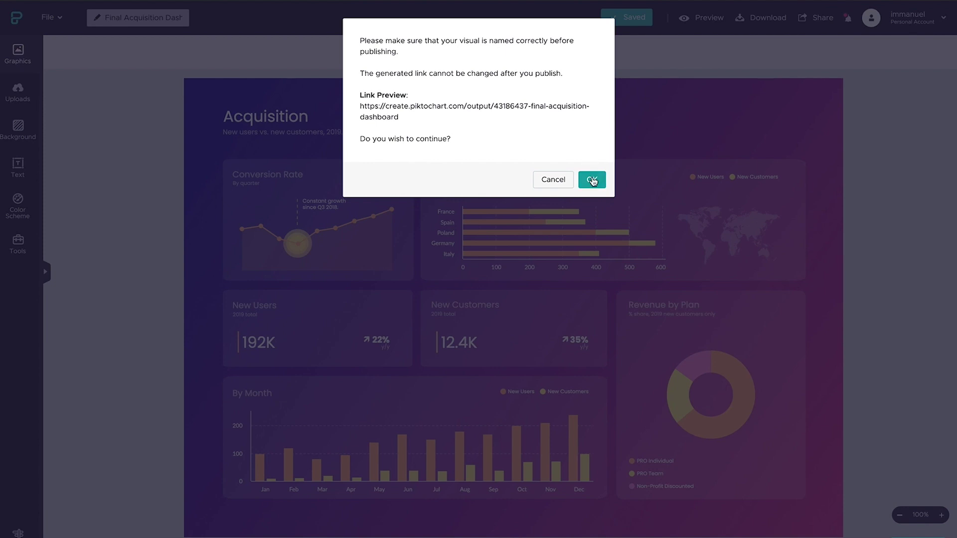
click(592, 180)
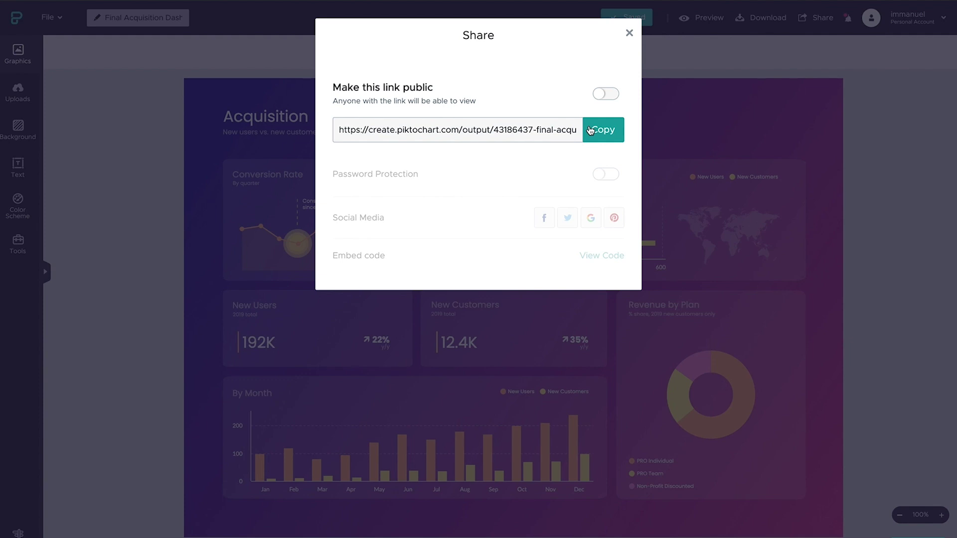
click(610, 99)
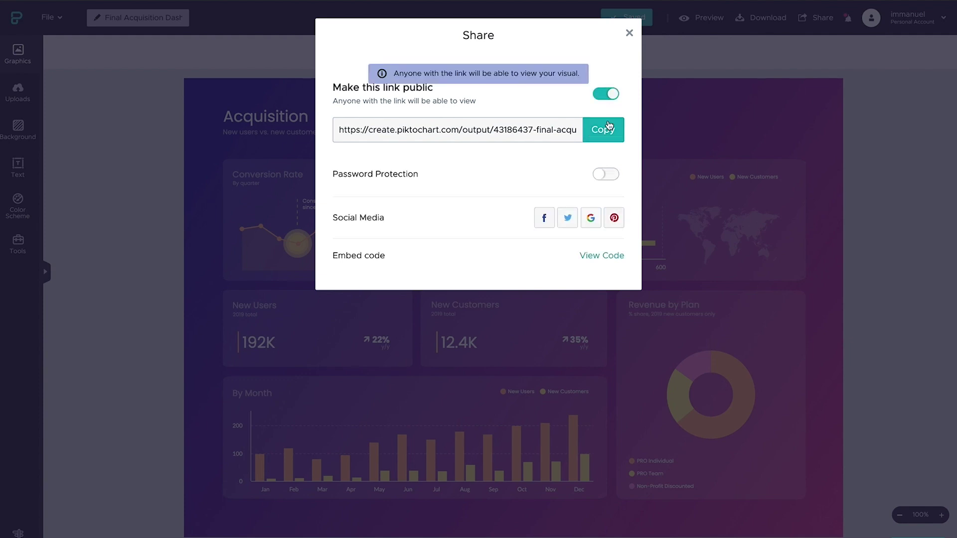
Step: Leave password protection off and copy the responsive-width embed code
click(615, 175)
click(420, 210)
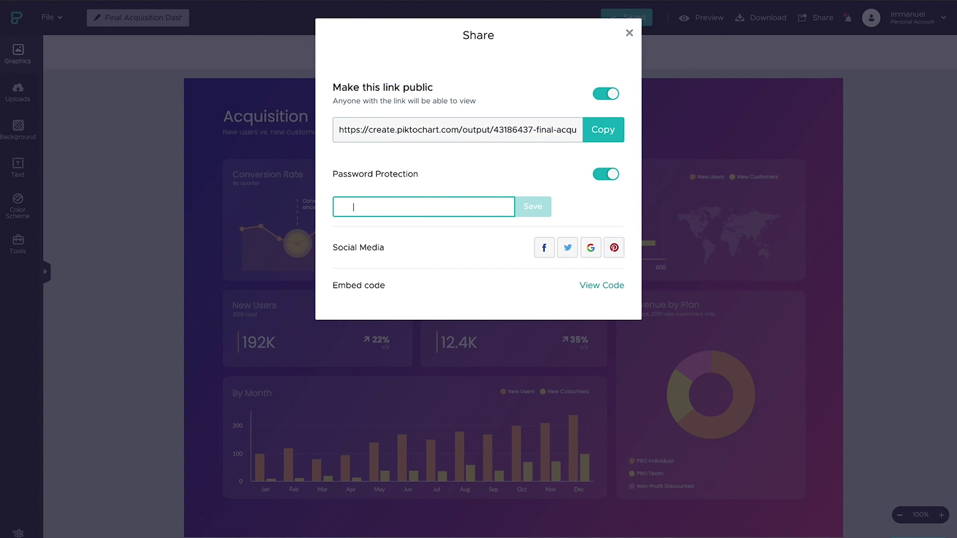
click(353, 207)
click(590, 175)
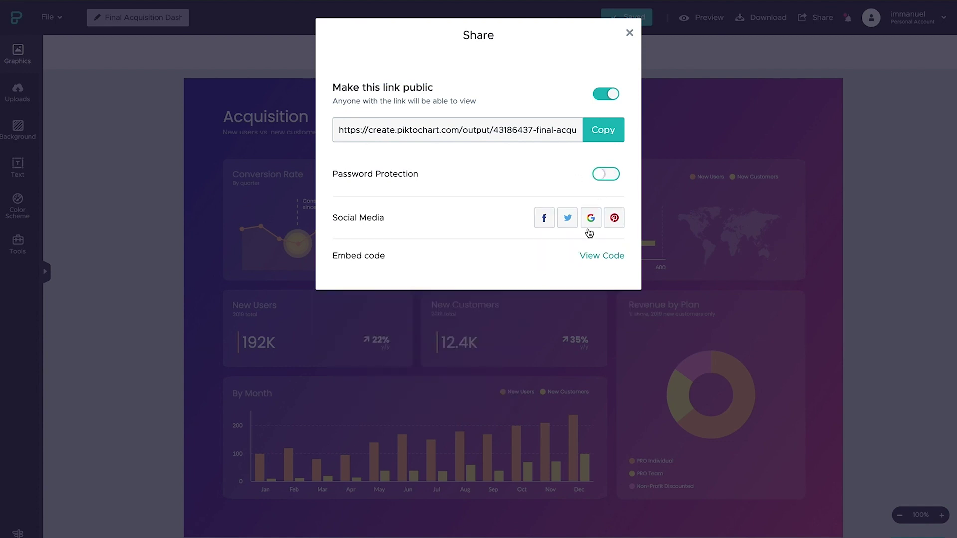
click(600, 256)
click(489, 202)
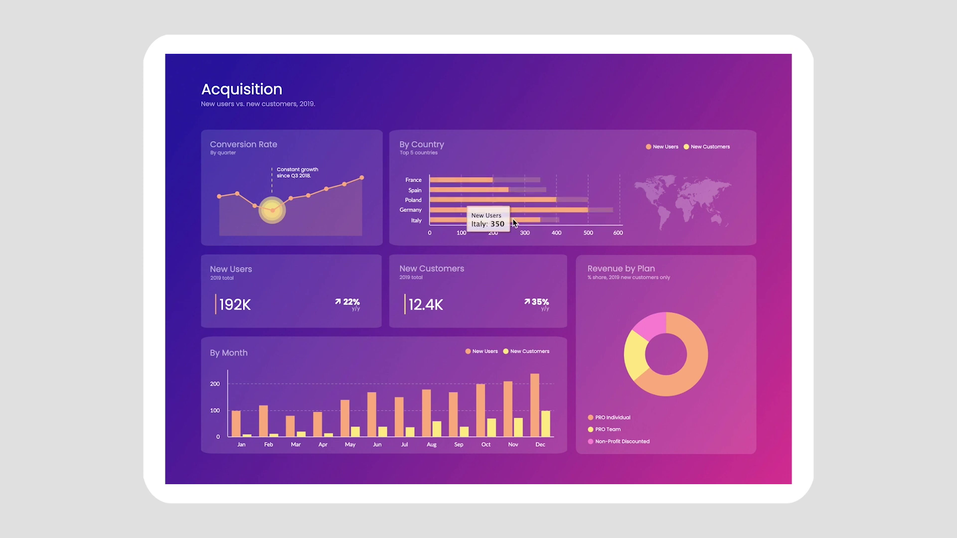
Step: Check the value tooltips on the published dashboard's bars and line points
mouse_move(545, 426)
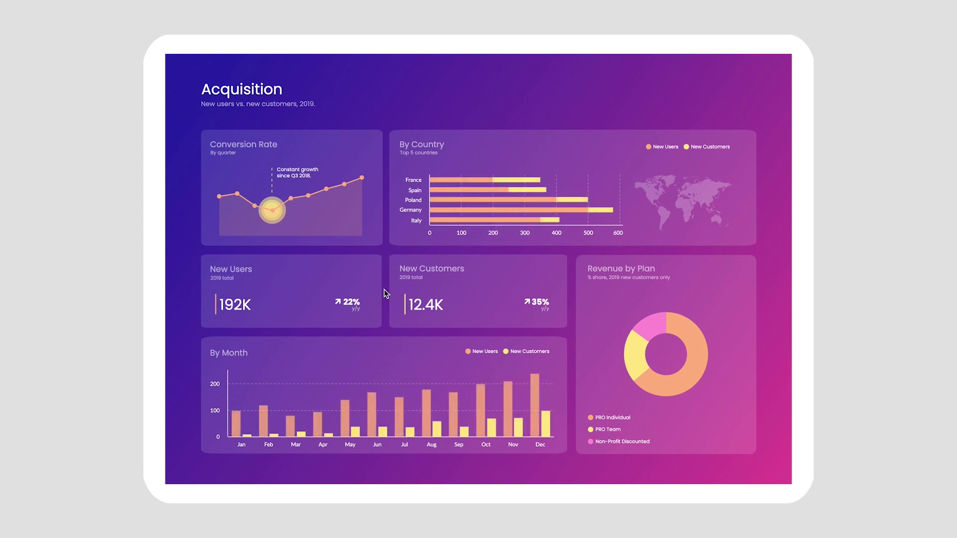
mouse_move(278, 205)
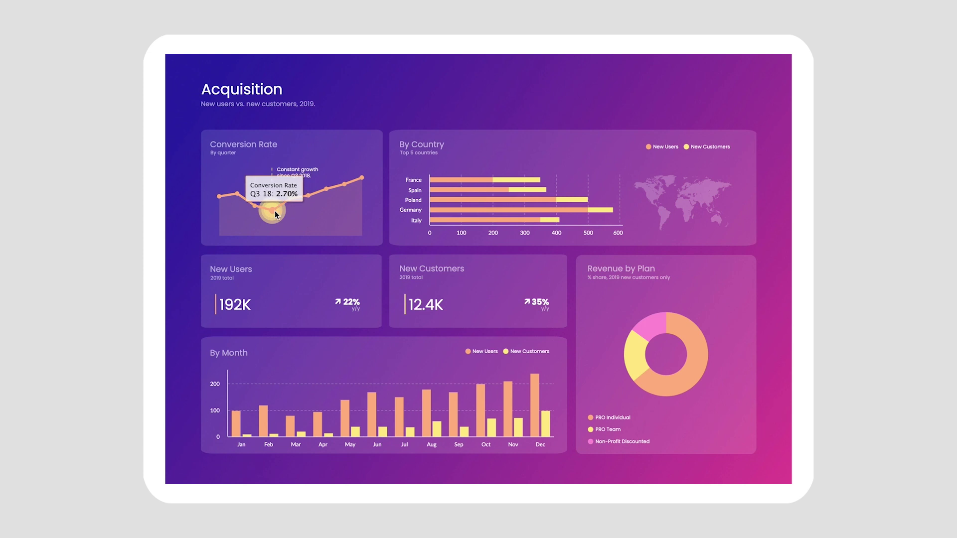
mouse_move(328, 191)
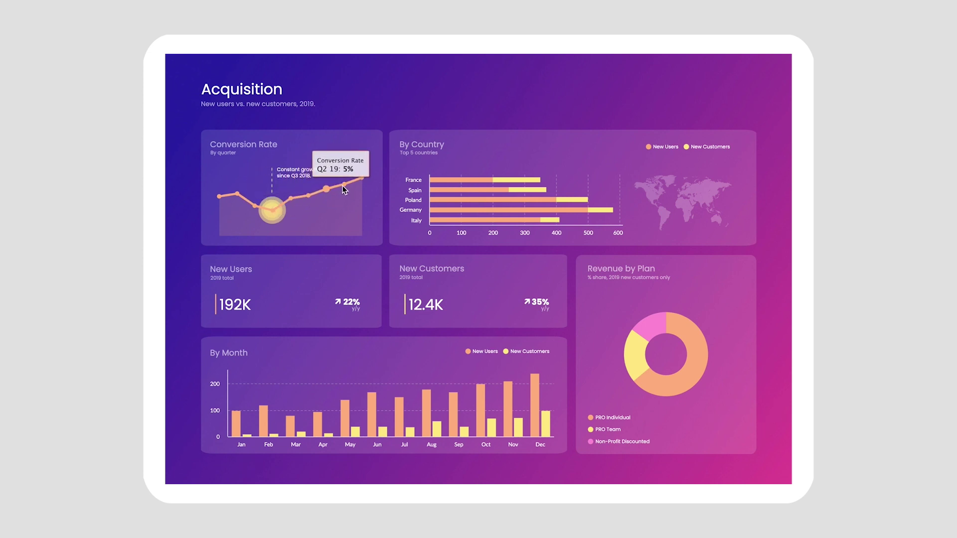
mouse_move(363, 179)
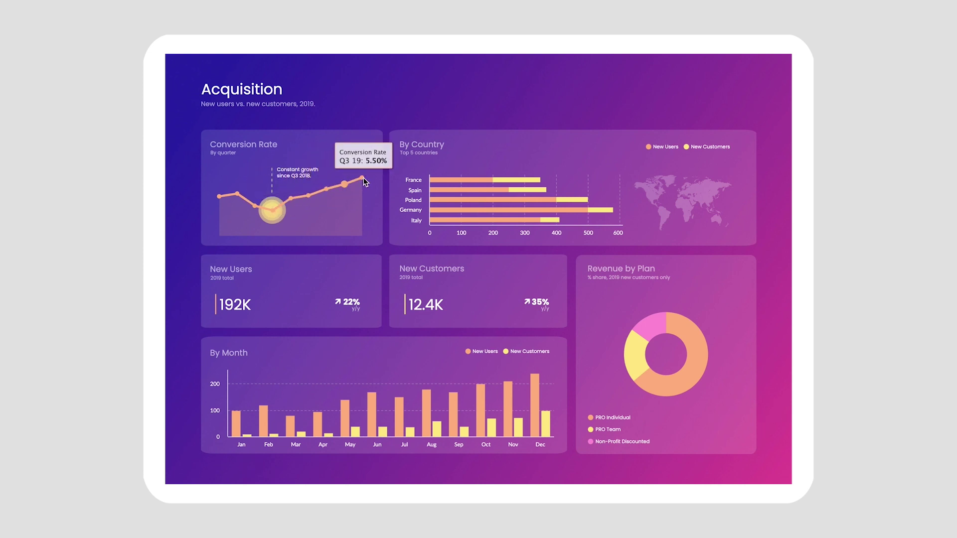